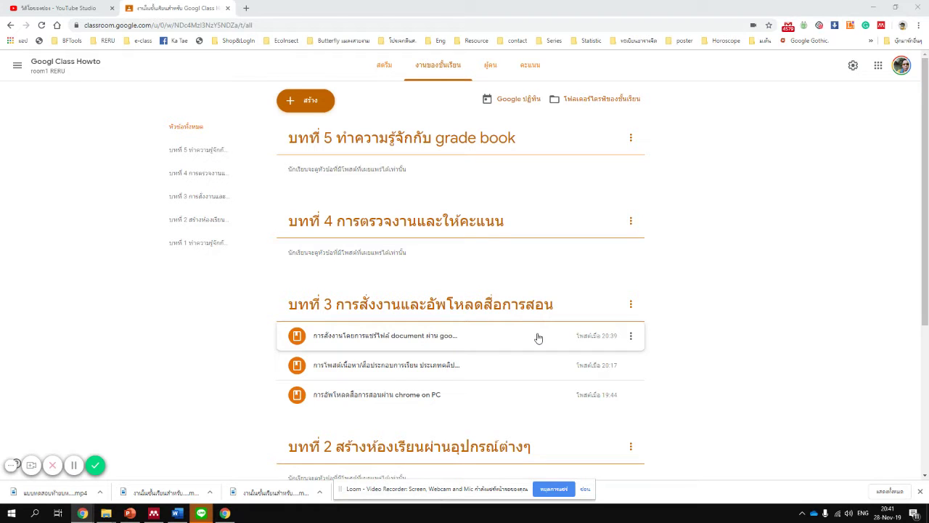
# Step: Create a quiz assignment titled "แบบทดสอบท้ายบท" with the instructions "แบบทดสอบท้ายบท"
pyautogui.click(311, 101)
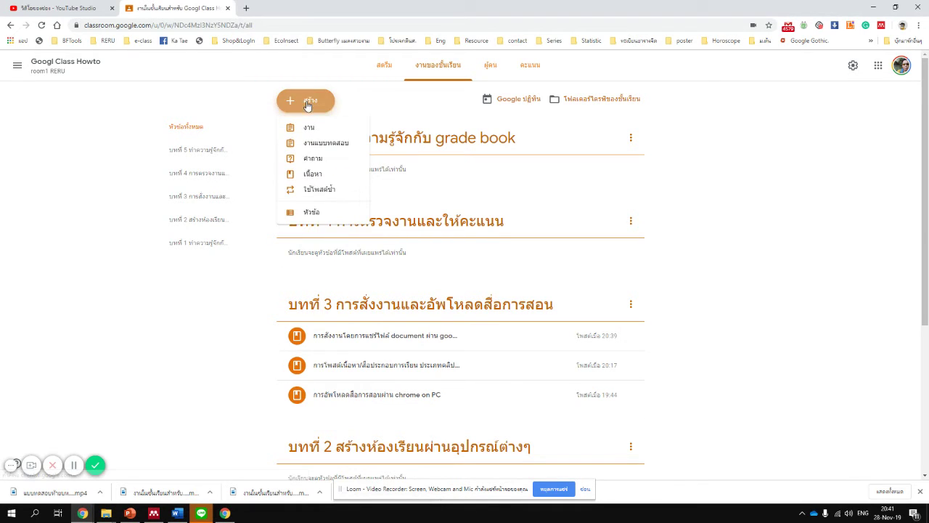
pyautogui.click(324, 149)
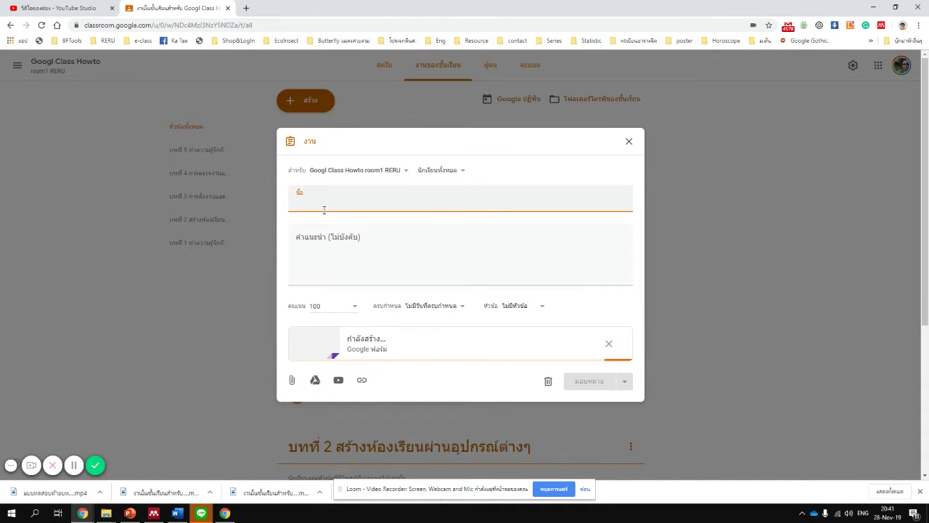
pyautogui.write('แบบ')
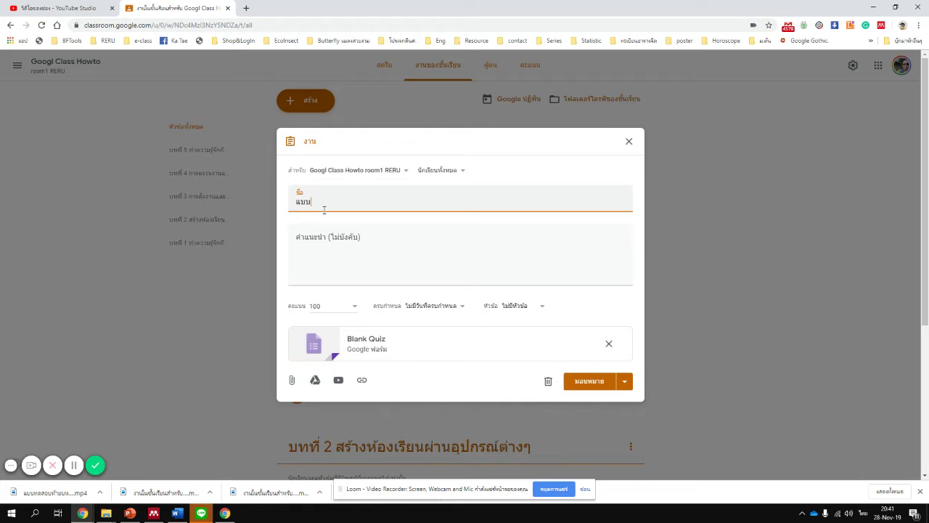
pyautogui.write('ดดสอบท้ายบท')
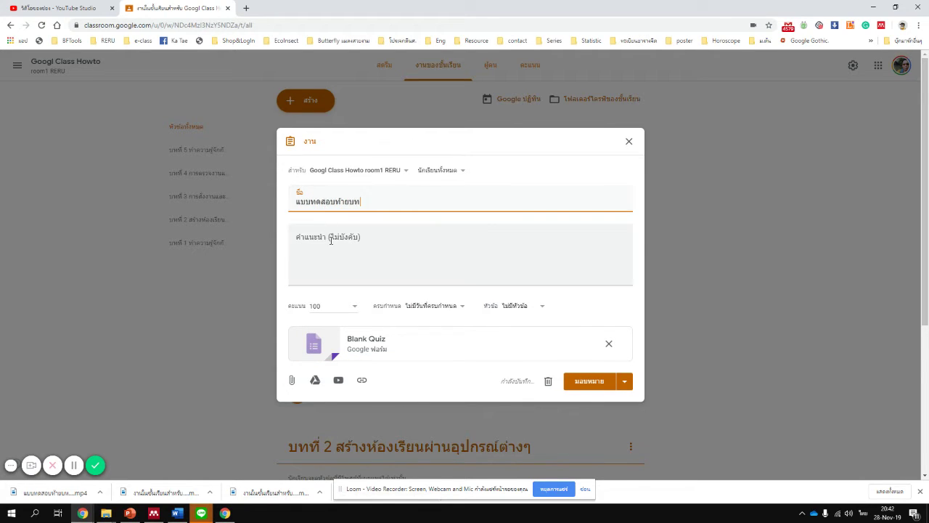
pyautogui.click(331, 240)
pyautogui.write('แบบทดส')
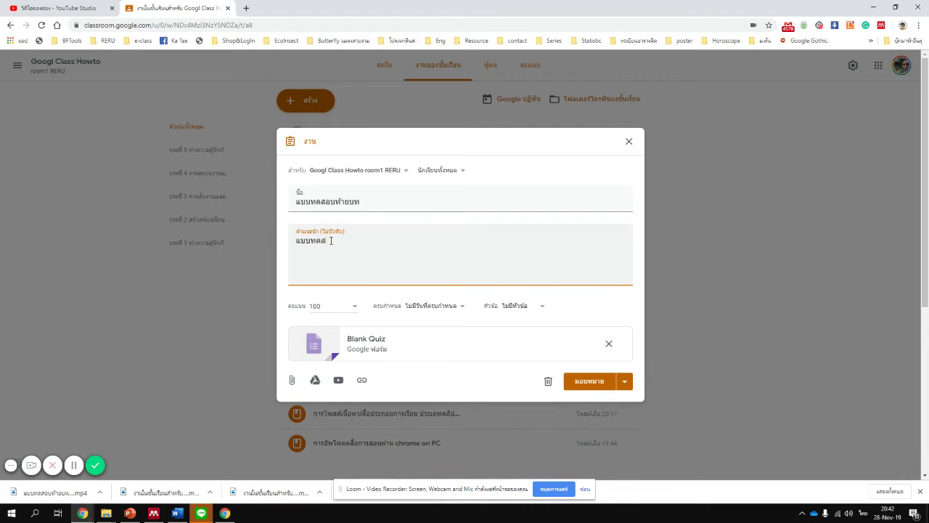
pyautogui.write('อบท้ายบท')
# Step: Set the quiz assignment's points to 5
pyautogui.click(336, 305)
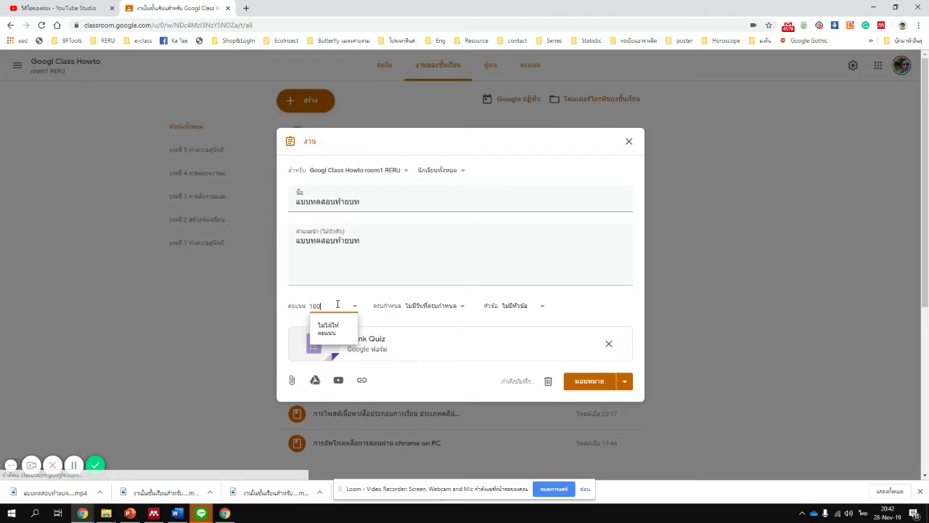
pyautogui.press('BackSpace')
pyautogui.press('BackSpace')
pyautogui.press('BackSpace')
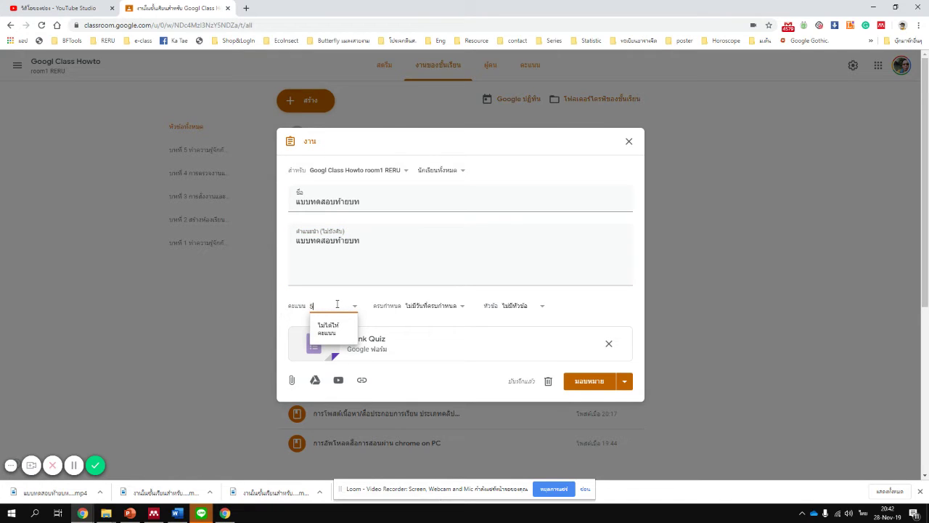
pyautogui.write('5')
# Step: Set the assignment's due date to 30 พ.ย. 2019 at 12:00 and its topic to "บทที่ 3 การสั่งงานและอัพโหลดสื่อการสอน"
pyautogui.click(414, 312)
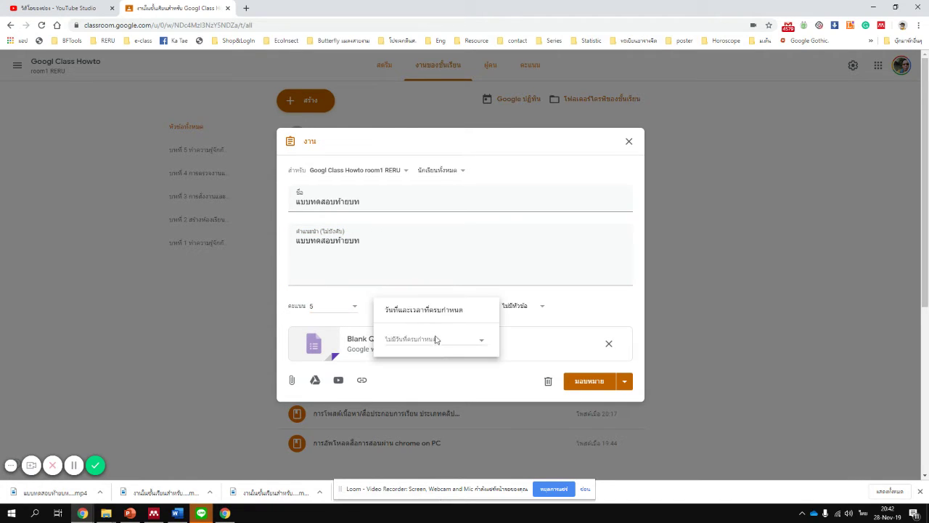
pyautogui.click(437, 345)
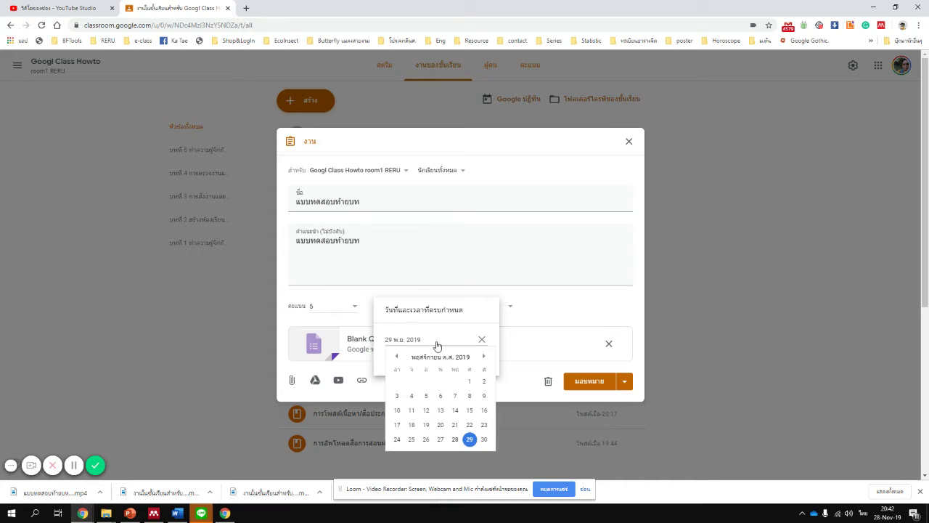
pyautogui.click(483, 441)
pyautogui.click(468, 357)
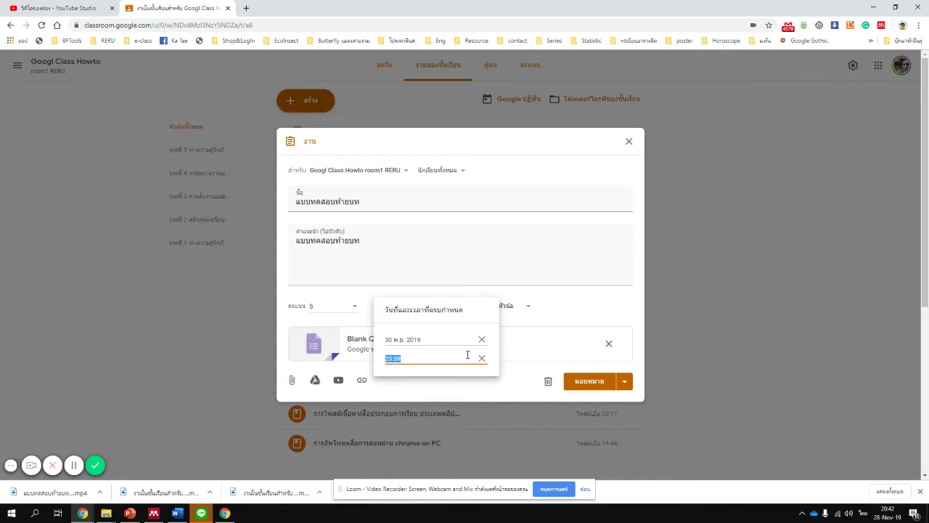
pyautogui.write('12:00')
pyautogui.click(519, 322)
pyautogui.click(521, 306)
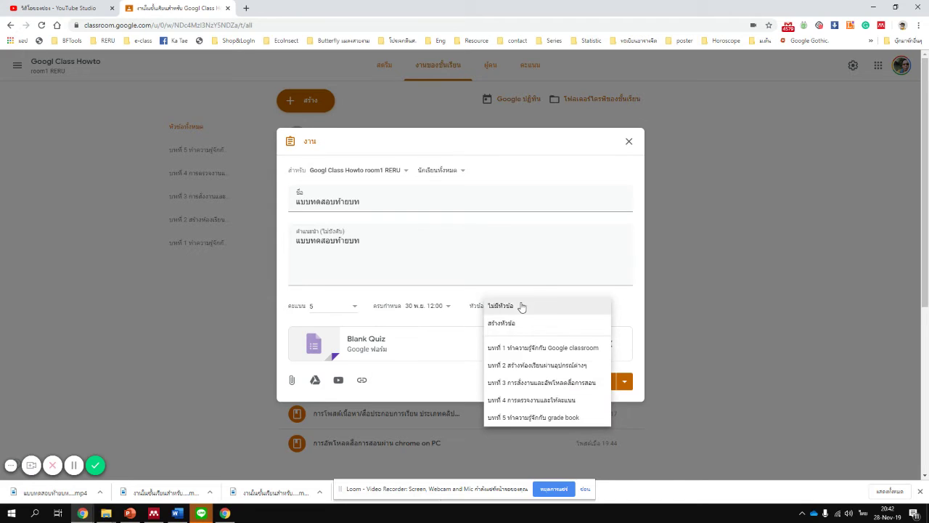
pyautogui.click(527, 382)
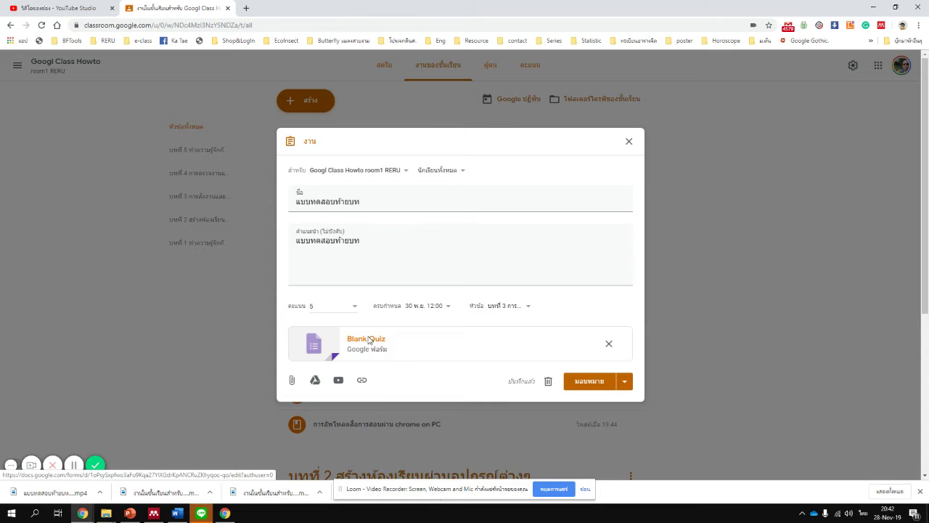
# Step: Open the attached Blank Quiz form, title it "แบบทดสอบท้ายบทที่ 3" and enter the description "การอัพโหลดสื่อต่างๆ"
pyautogui.click(369, 338)
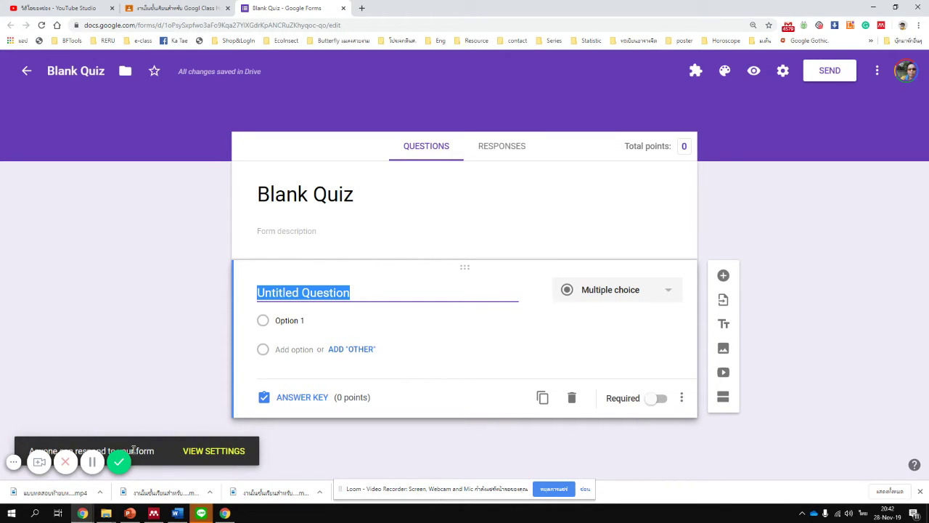
pyautogui.click(318, 197)
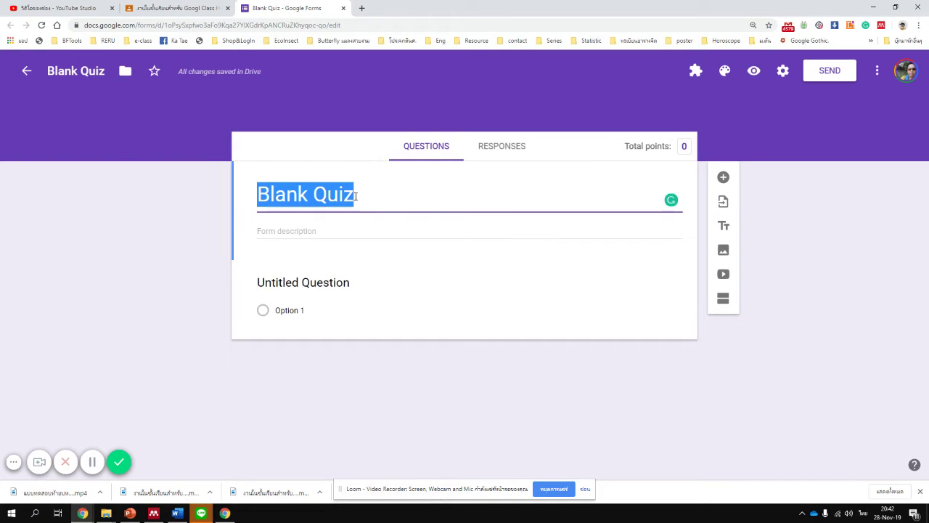
pyautogui.write('แบบทดสอบ')
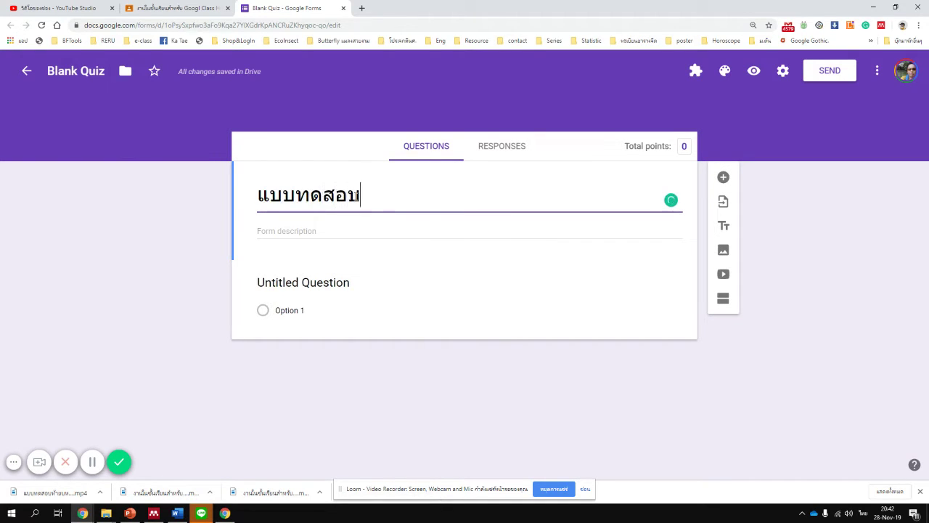
pyautogui.write('ท้ายบทที่ ')
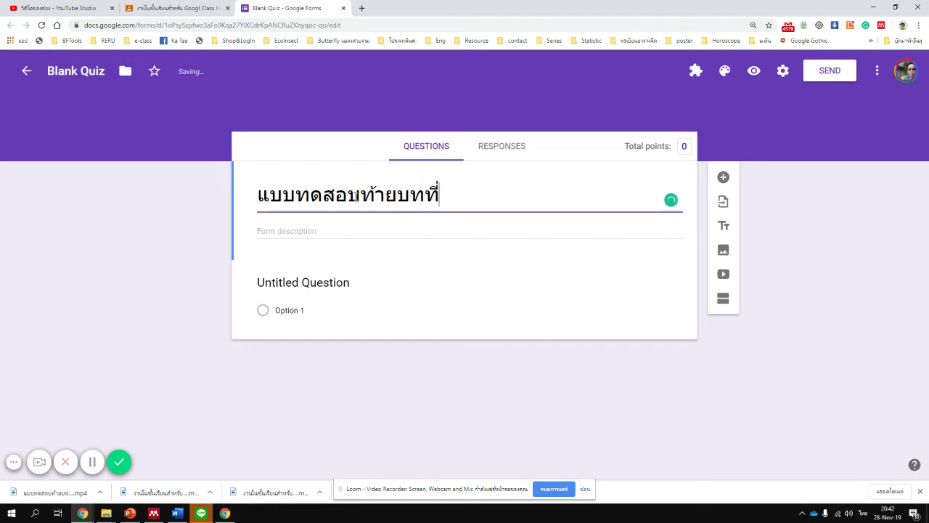
pyautogui.write('3')
pyautogui.click(369, 231)
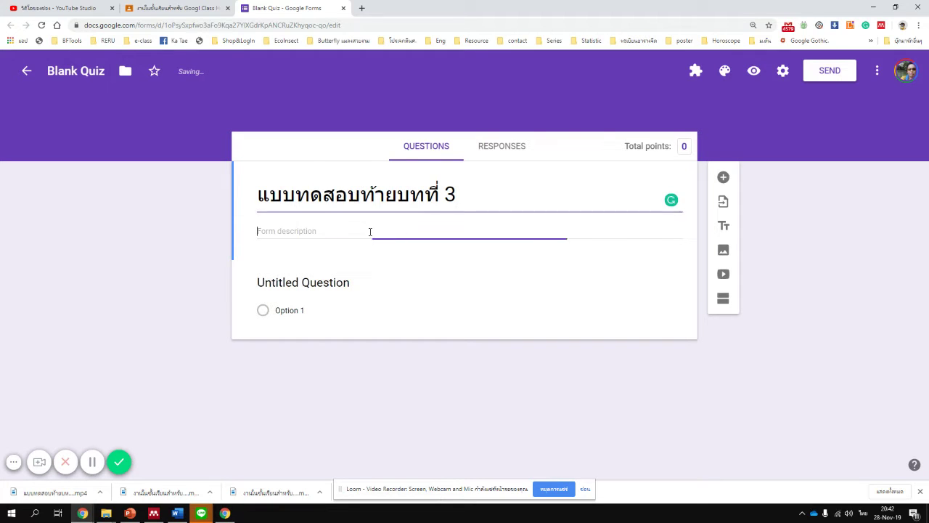
pyautogui.write('การอัพ')
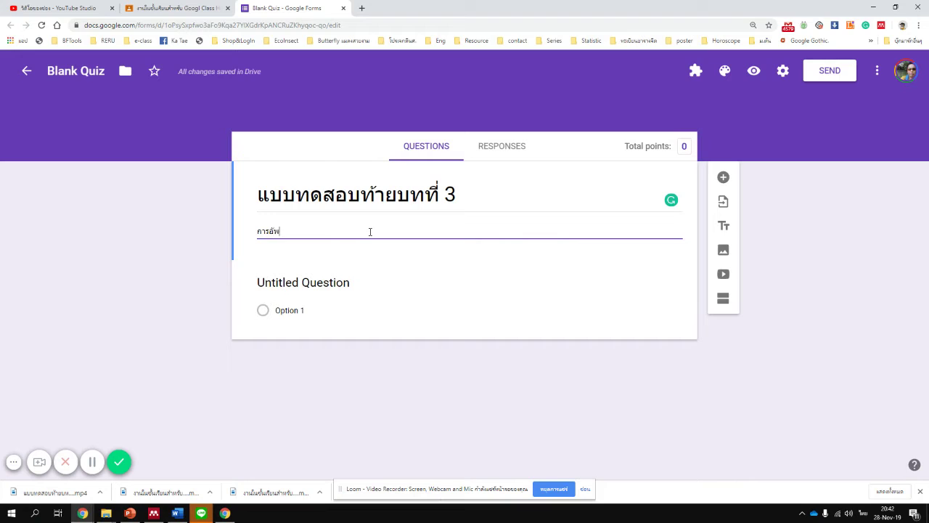
pyautogui.write('โหลดสื่อต่างๆ')
# Step: Turn the untitled question into a required short-answer question titled "ชื่อ - สกุล"
pyautogui.click(290, 301)
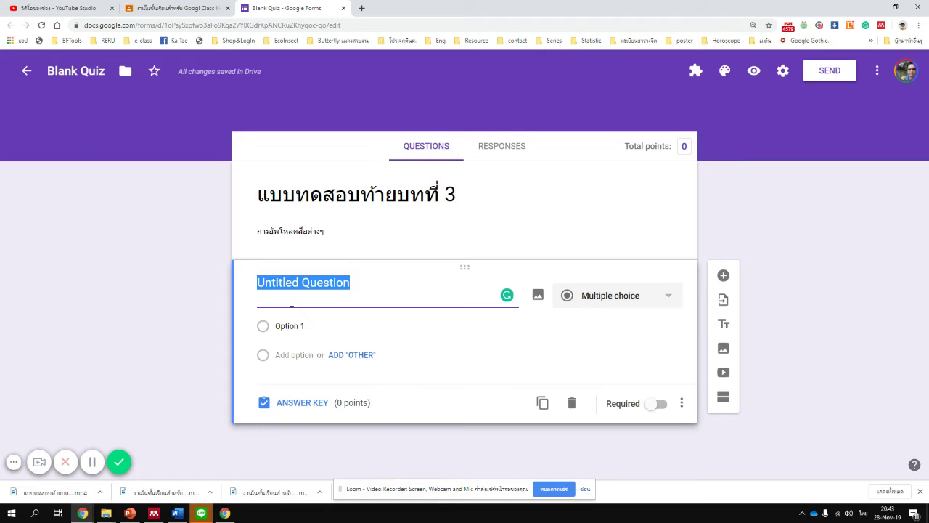
pyautogui.write('ชื่อ ')
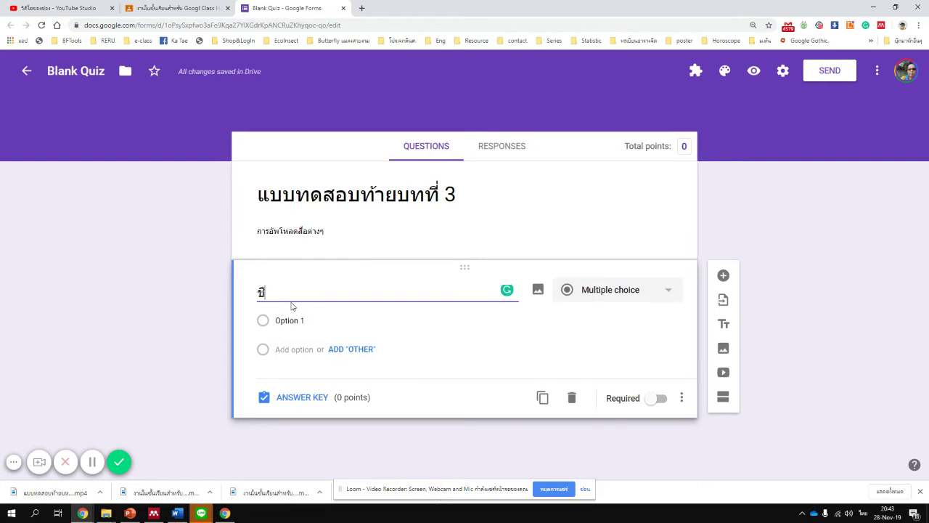
pyautogui.write('- สกุล')
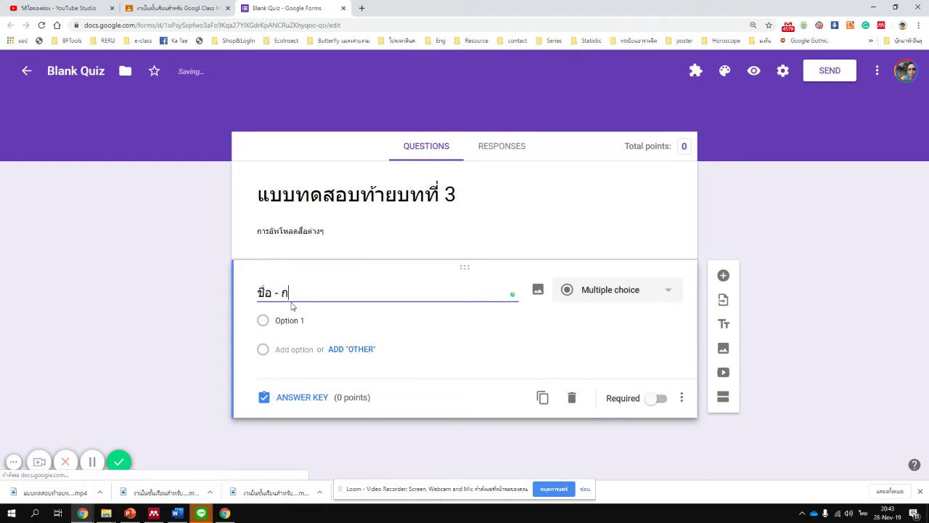
pyautogui.click(599, 290)
pyautogui.click(593, 149)
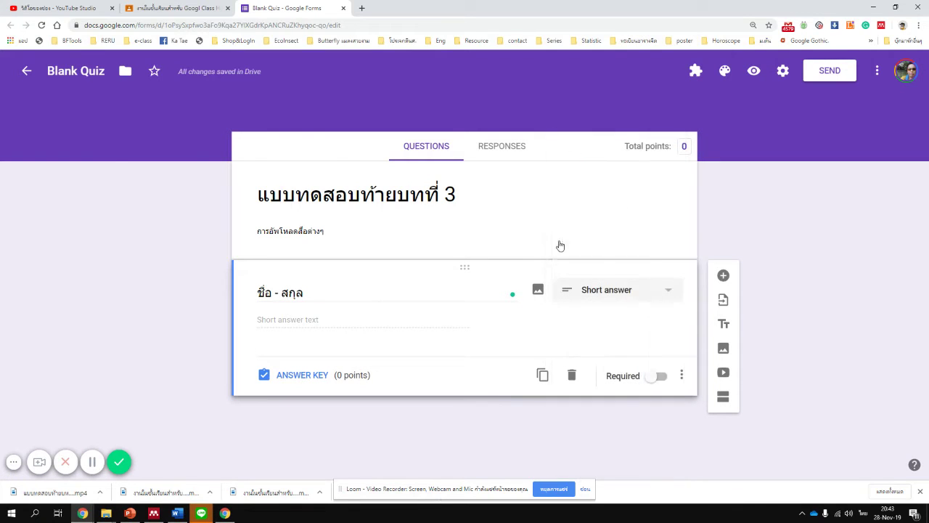
pyautogui.click(659, 376)
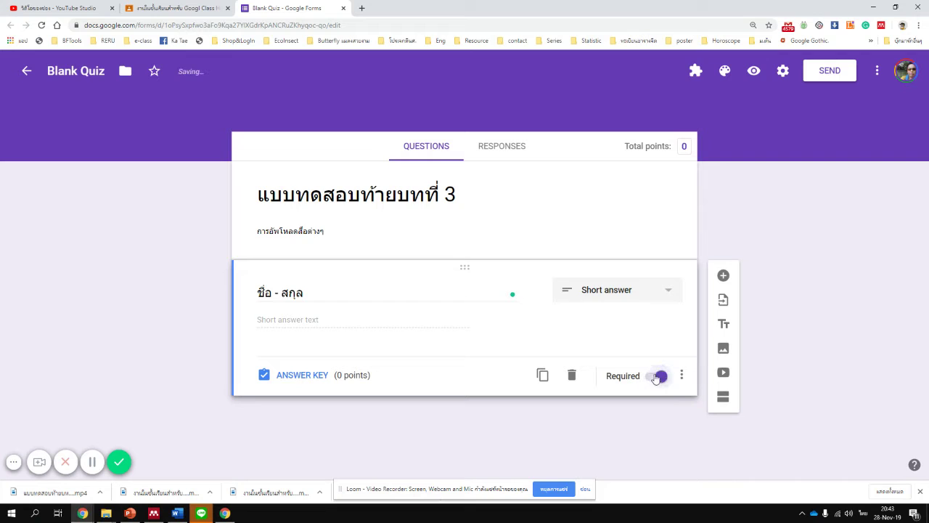
# Step: Add a required short-answer question titled "รหัสนักศึกษา" with number response validation
pyautogui.click(723, 275)
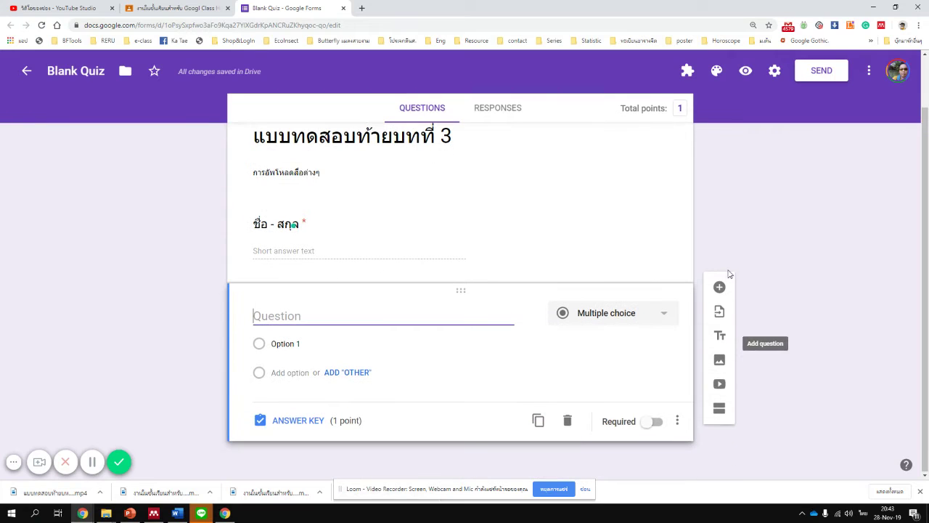
pyautogui.write('ร')
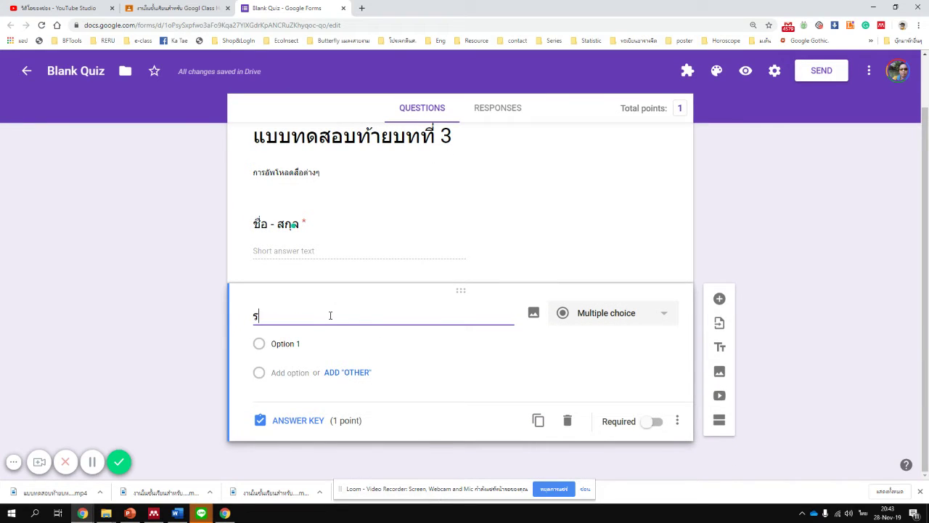
pyautogui.write('หัส นั')
pyautogui.press('BackSpace')
pyautogui.press('BackSpace')
pyautogui.press('BackSpace')
pyautogui.write('นั')
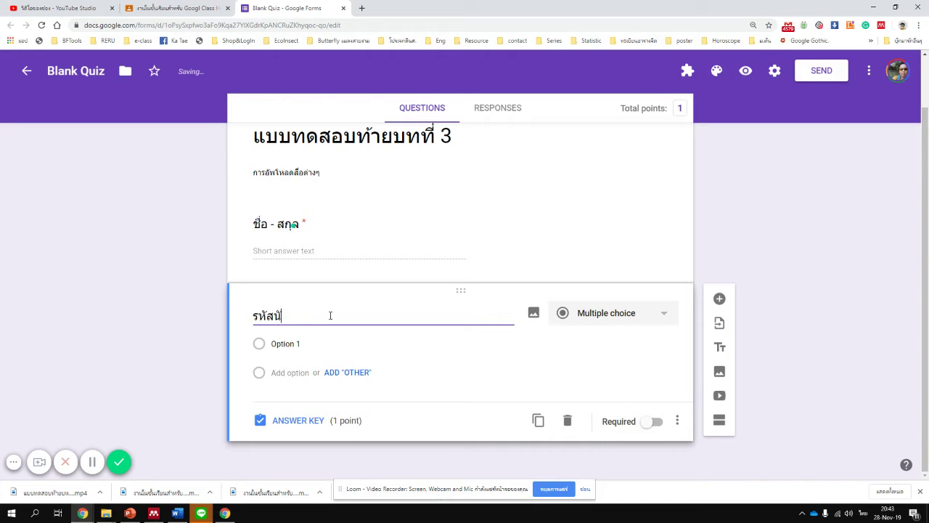
pyautogui.write('กศึกษา')
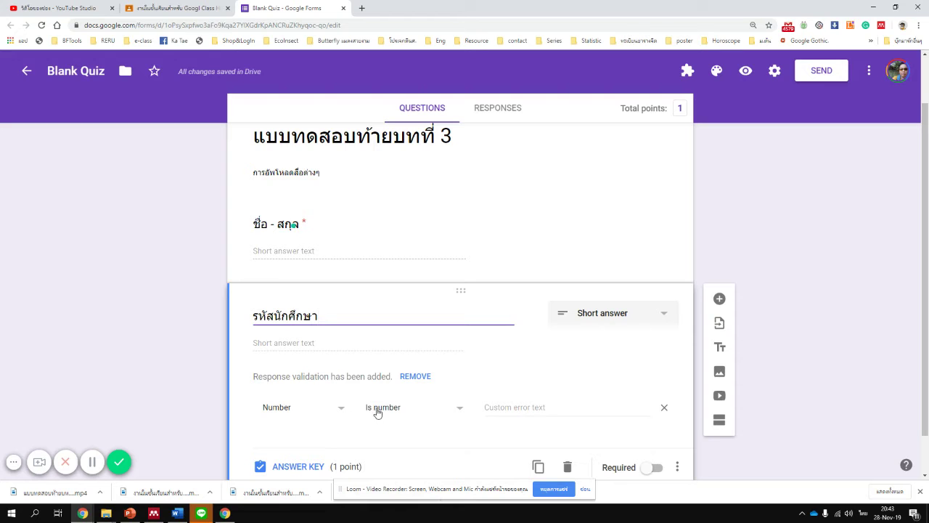
pyautogui.scroll(-1, 397, 406)
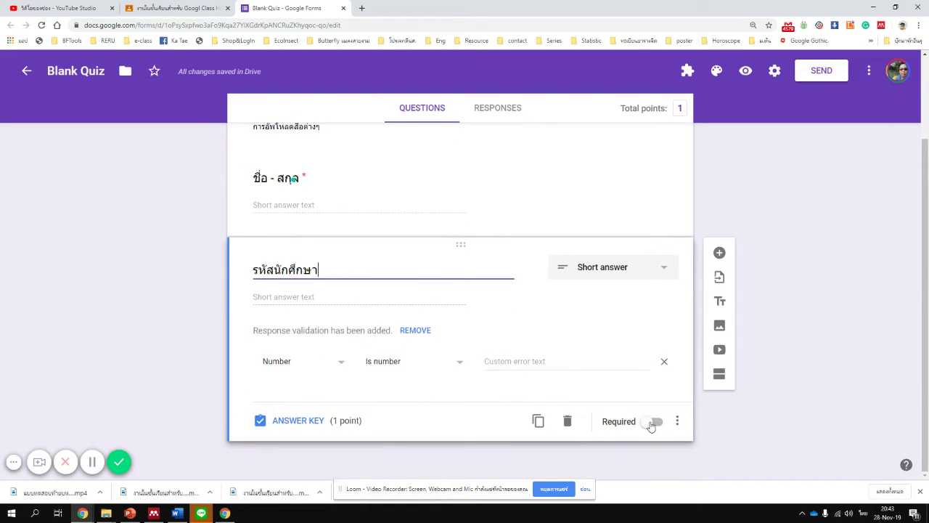
pyautogui.click(656, 423)
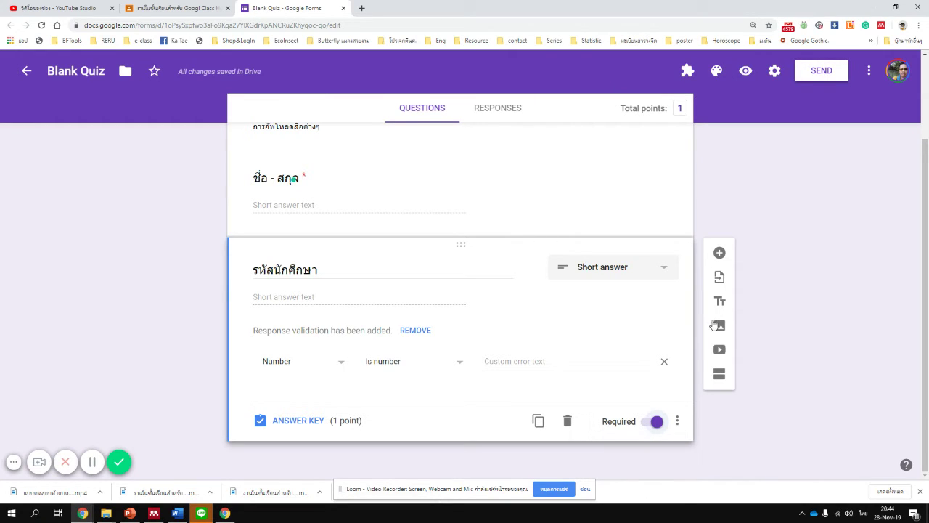
# Step: Set the "รหัสนักศึกษา" question's points to 0 in its answer key
pyautogui.scroll(2, 714, 324)
pyautogui.scroll(-1, 711, 327)
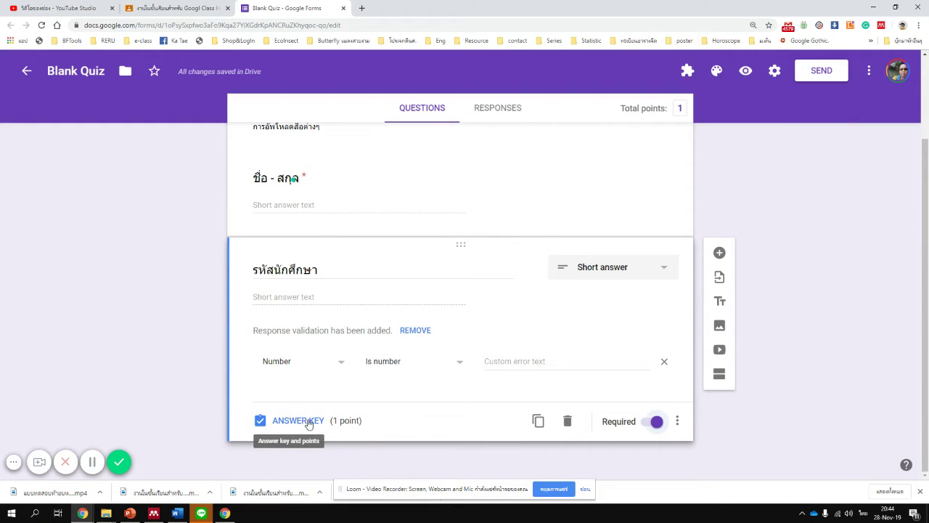
pyautogui.click(300, 423)
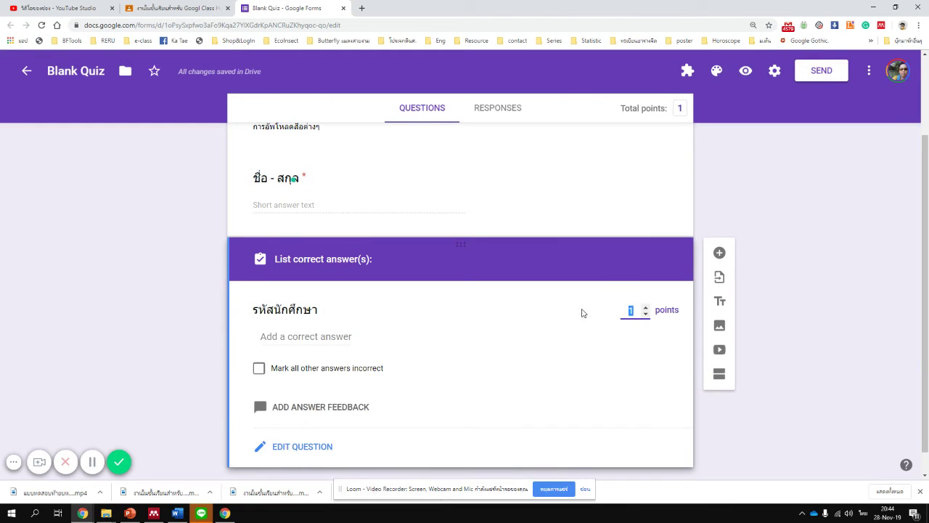
pyautogui.write('0')
pyautogui.click(302, 445)
# Step: Check the points assigned to the "ชื่อ - สกุล" question in its answer key
pyautogui.click(380, 227)
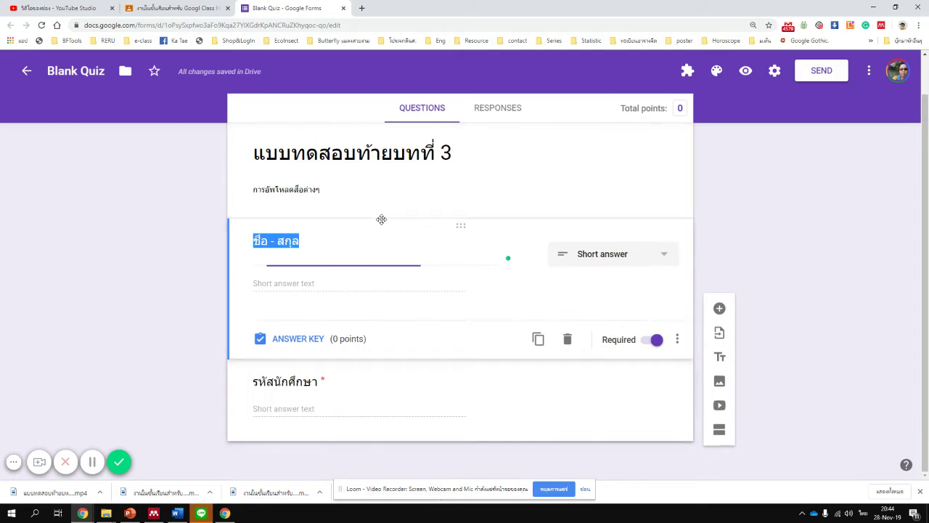
pyautogui.click(308, 338)
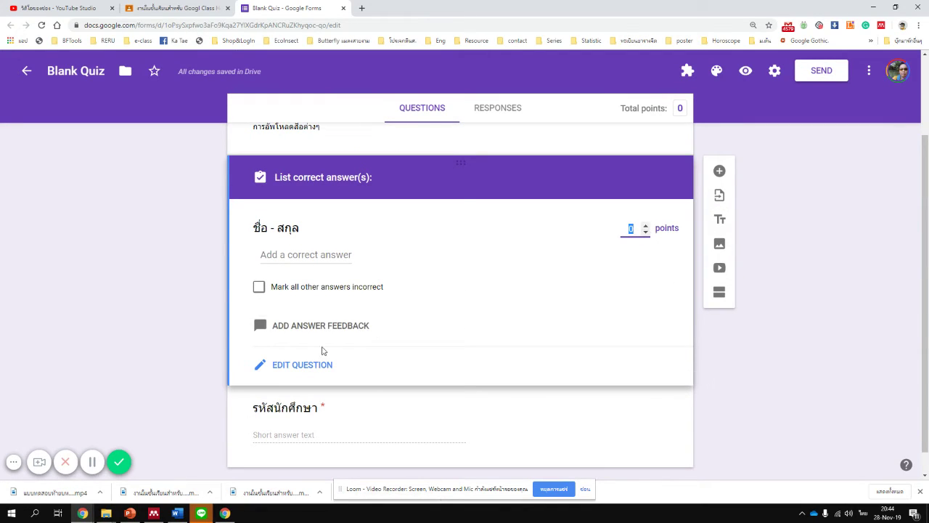
pyautogui.click(298, 366)
# Step: Add a new section after the "รหัสนักศึกษา" question
pyautogui.click(355, 410)
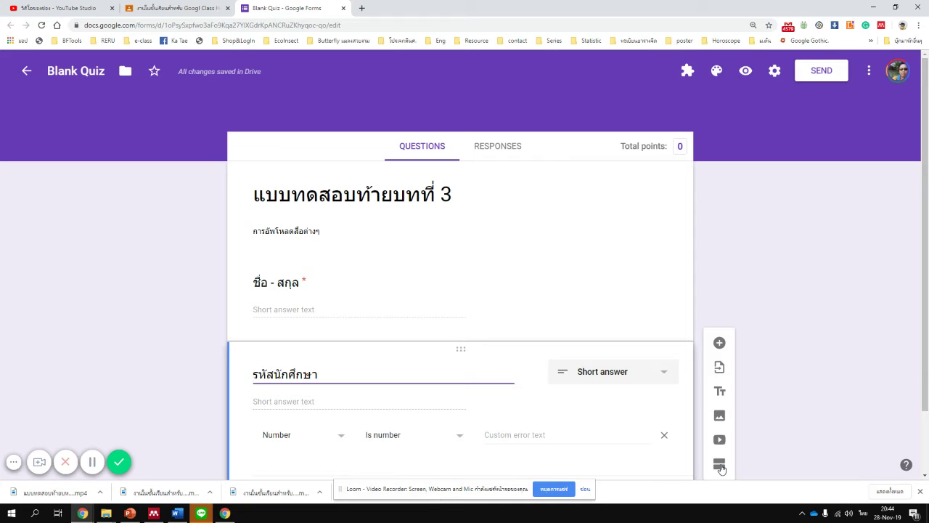
pyautogui.click(719, 465)
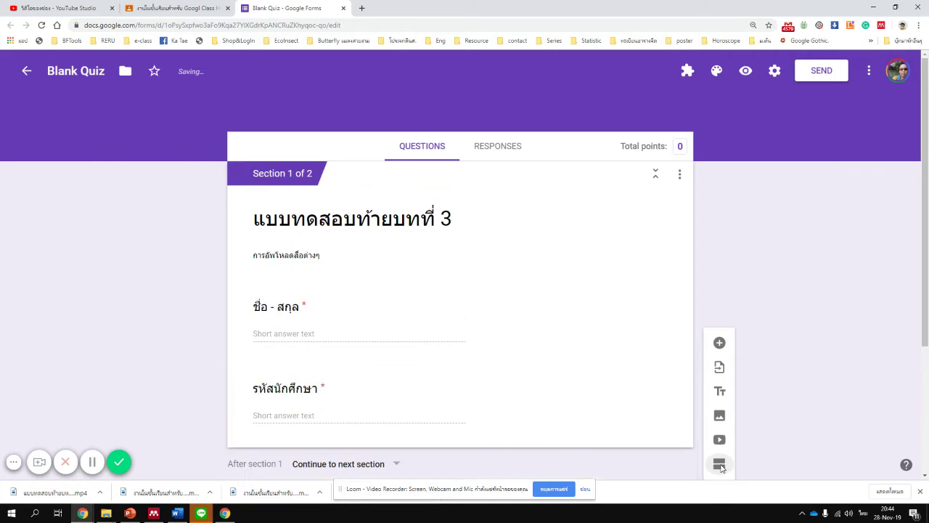
# Step: Title the new second section "แบบทดสอบ"
pyautogui.scroll(-2, 462, 386)
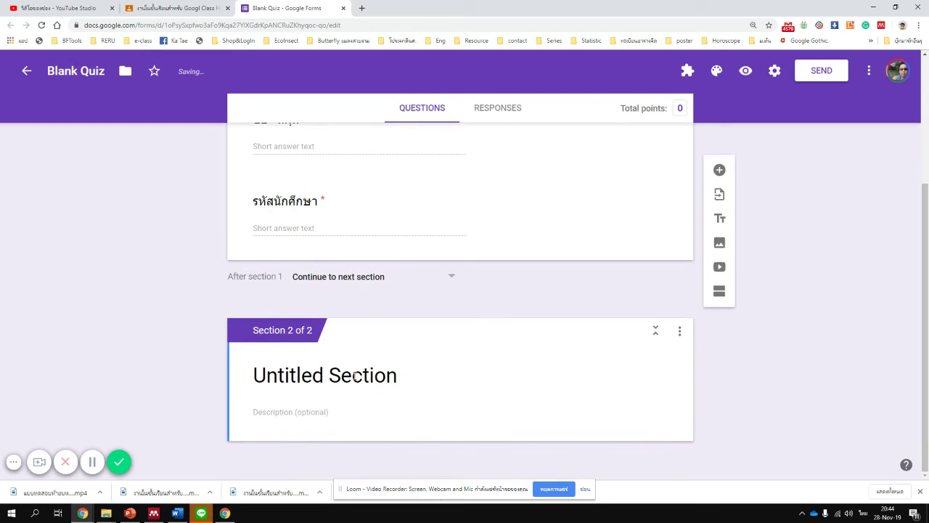
pyautogui.click(349, 377)
pyautogui.write('แบบทดสอบ')
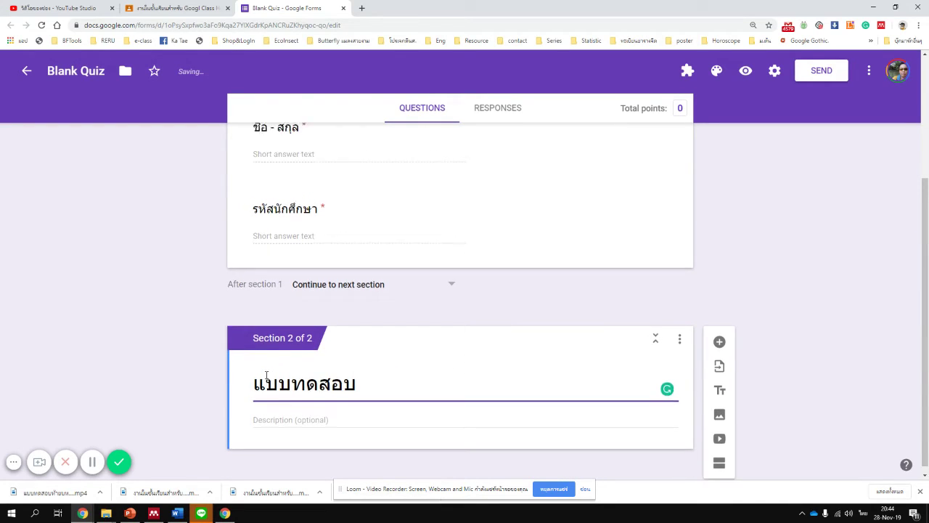
pyautogui.scroll(2, 266, 375)
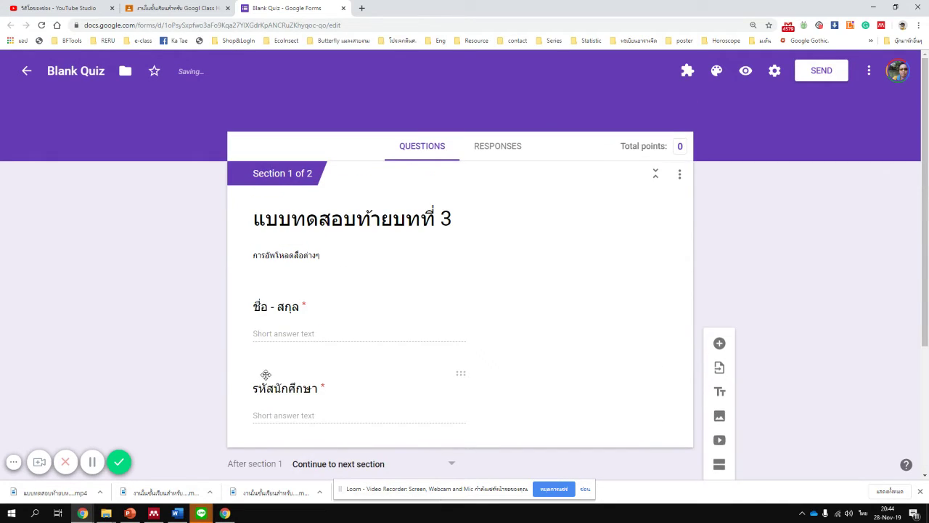
pyautogui.scroll(-2, 267, 374)
pyautogui.scroll(-1, 285, 385)
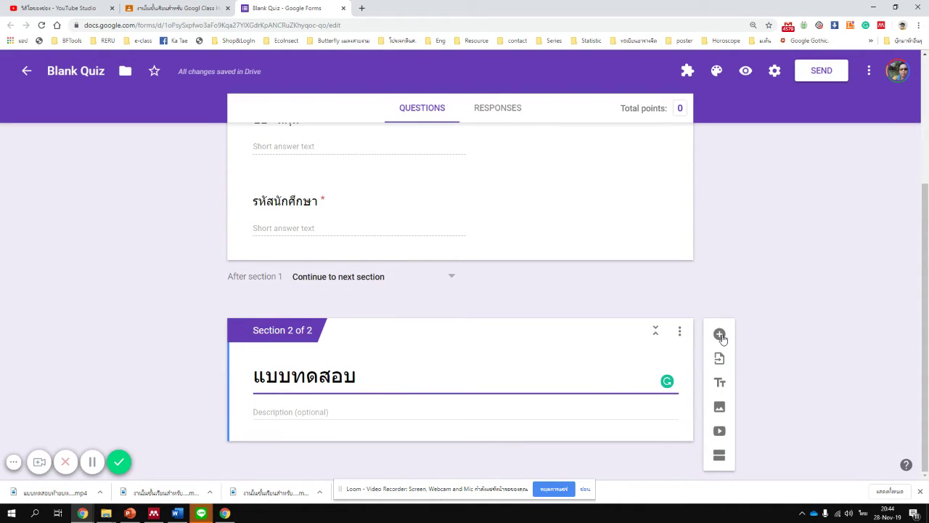
# Step: Add a multiple-choice question to the "แบบทดสอบ" section
pyautogui.click(719, 335)
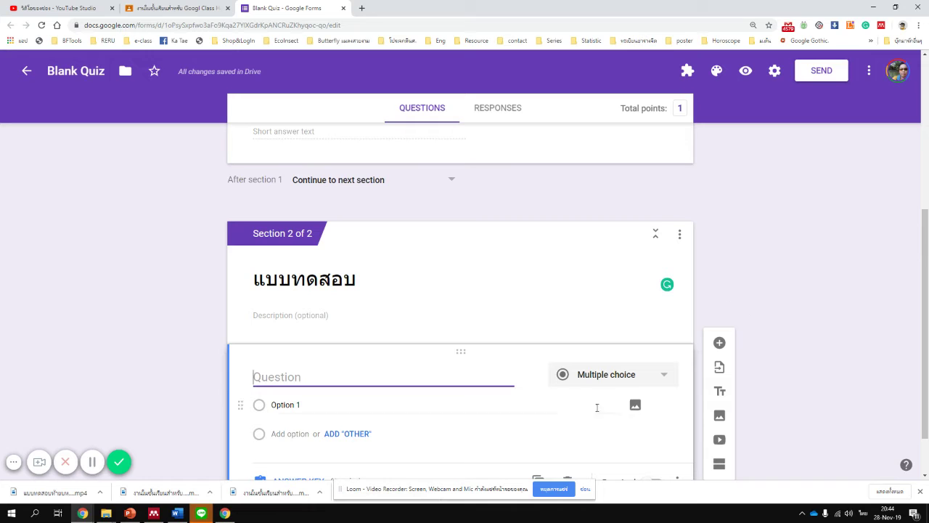
pyautogui.click(614, 382)
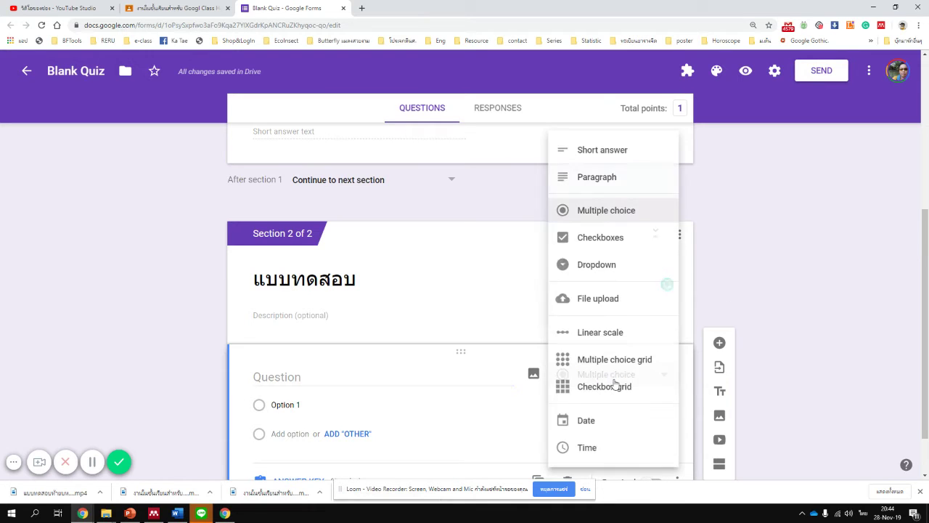
pyautogui.click(614, 211)
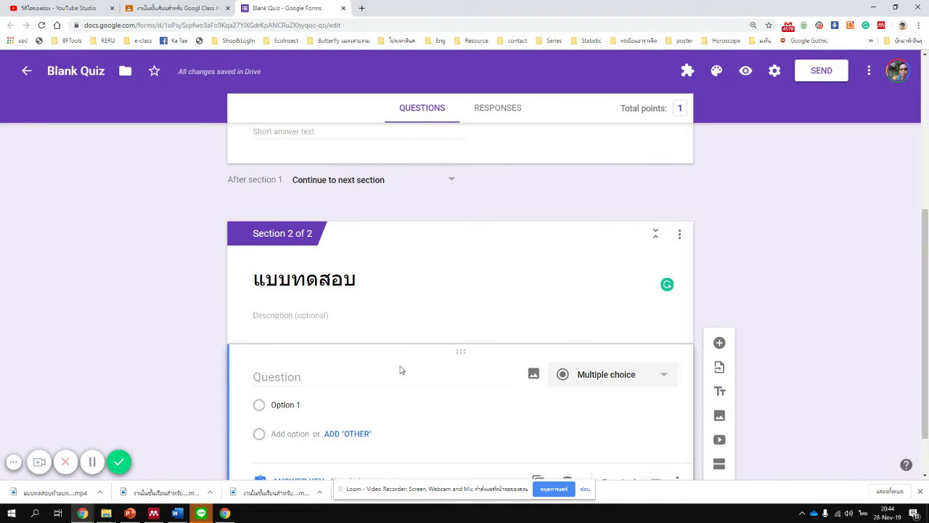
# Step: Try the Checkboxes and Dropdown types on the new question and return it to Multiple choice
pyautogui.click(635, 383)
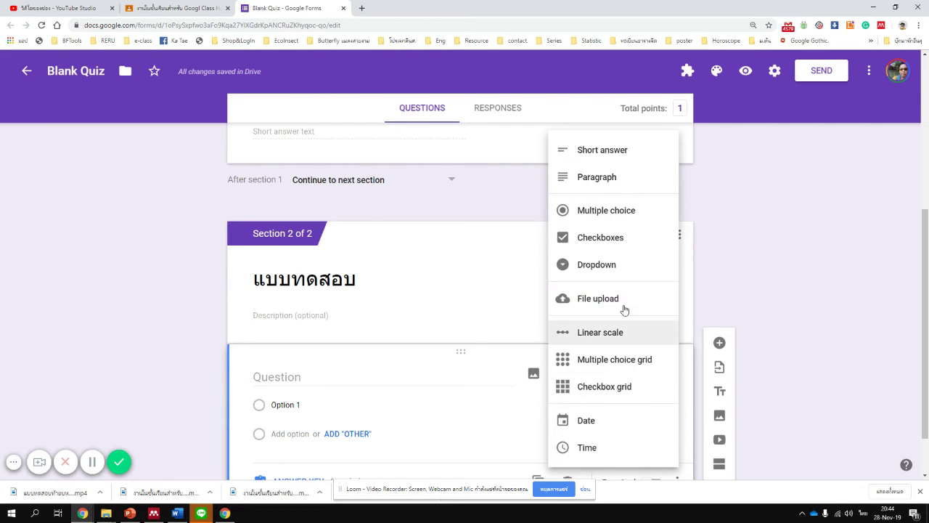
pyautogui.click(617, 240)
pyautogui.scroll(-1, 732, 380)
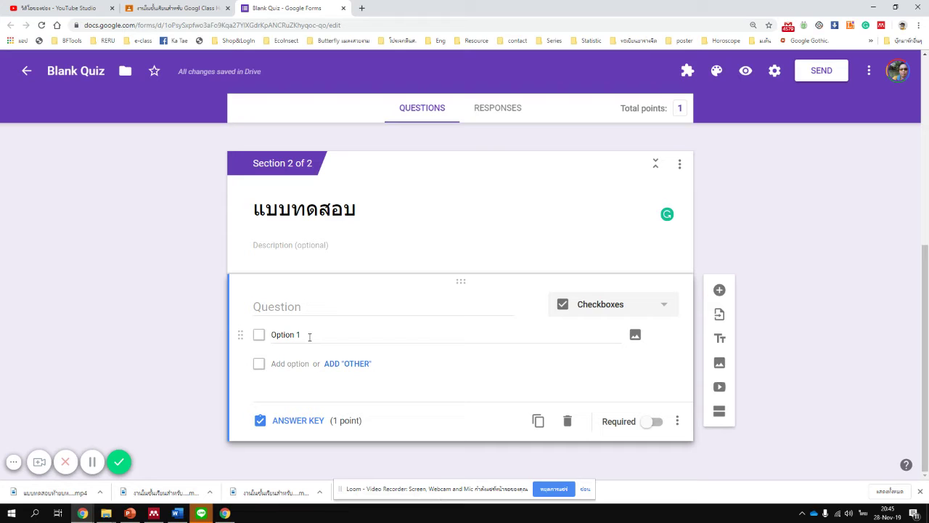
pyautogui.click(622, 310)
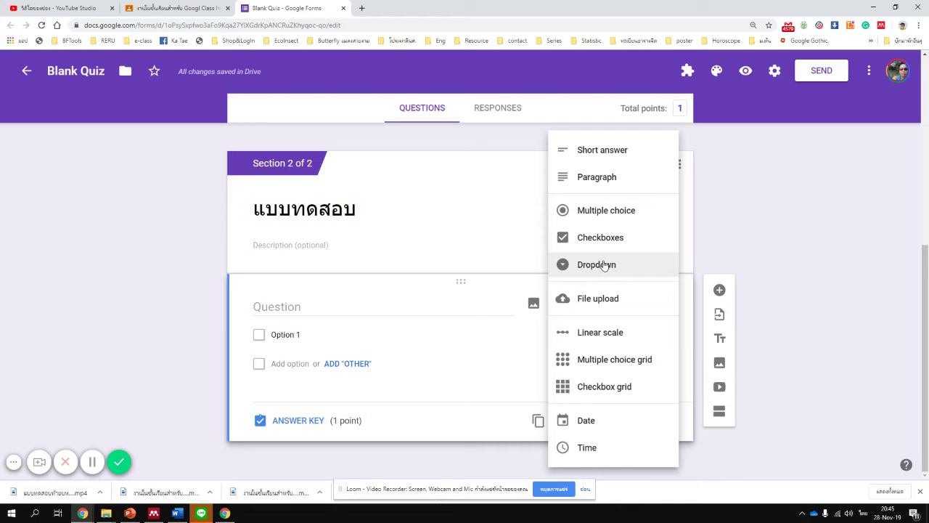
pyautogui.click(603, 266)
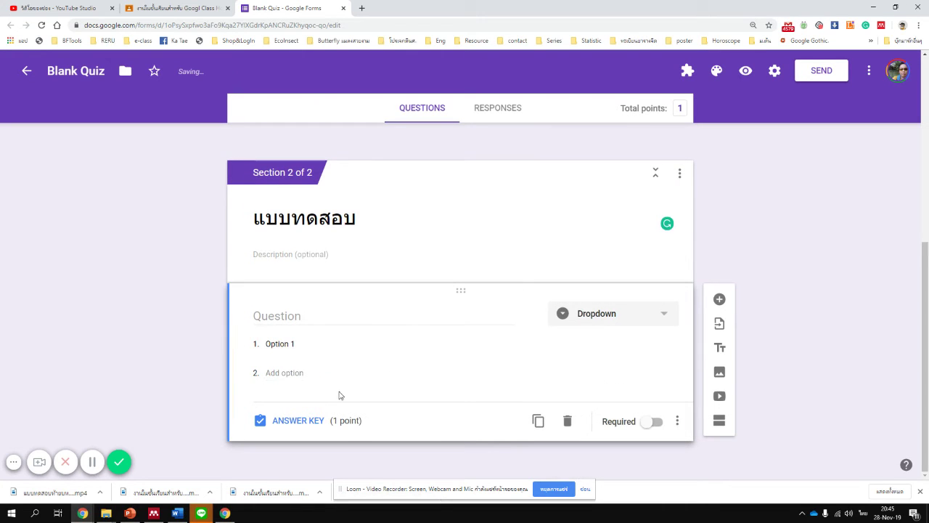
pyautogui.click(635, 316)
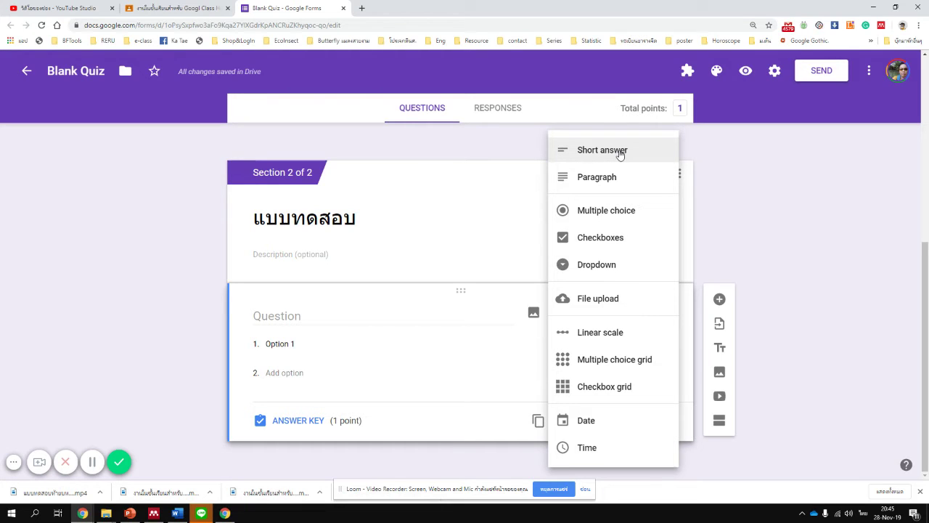
pyautogui.press('Down')
pyautogui.press('Return')
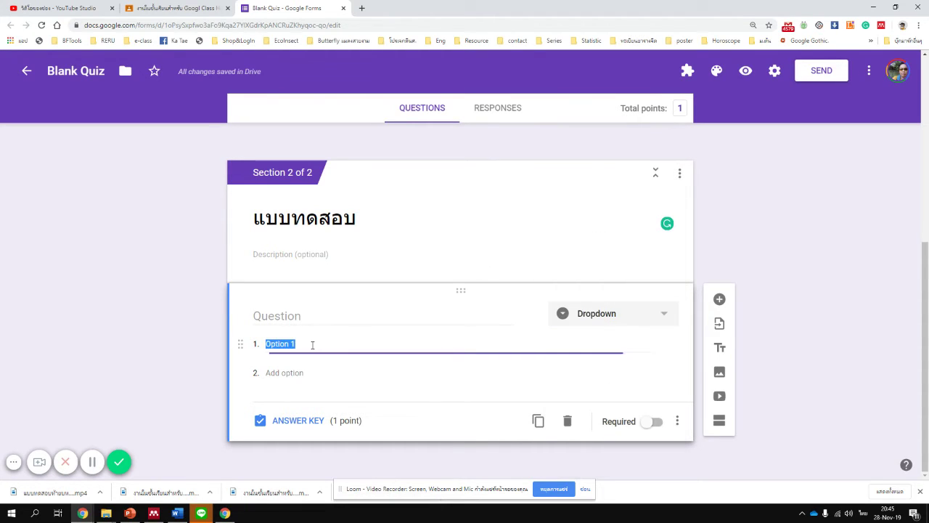
pyautogui.click(587, 315)
pyautogui.click(637, 216)
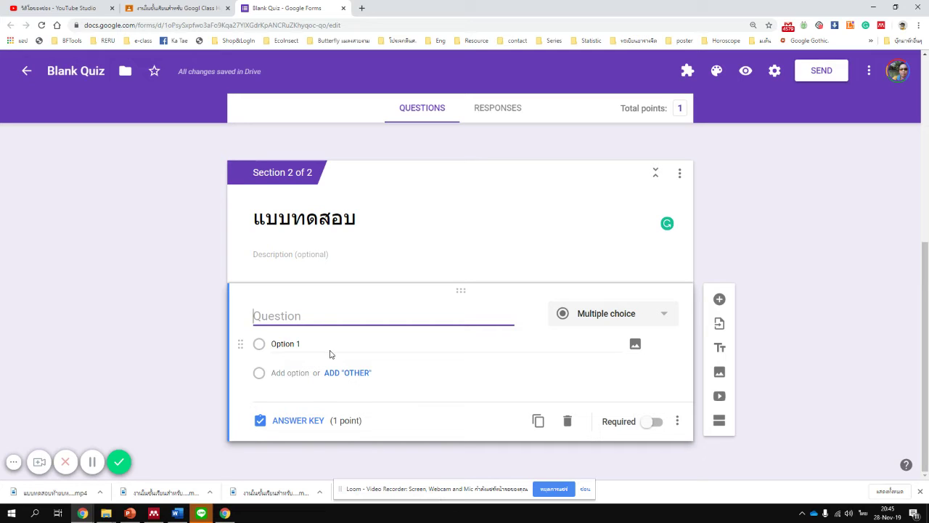
# Step: Enter "บริษัทใดเป็นผู้ให้บริการ Google classroom" as the question text
pyautogui.write('บริษัทใดเป็')
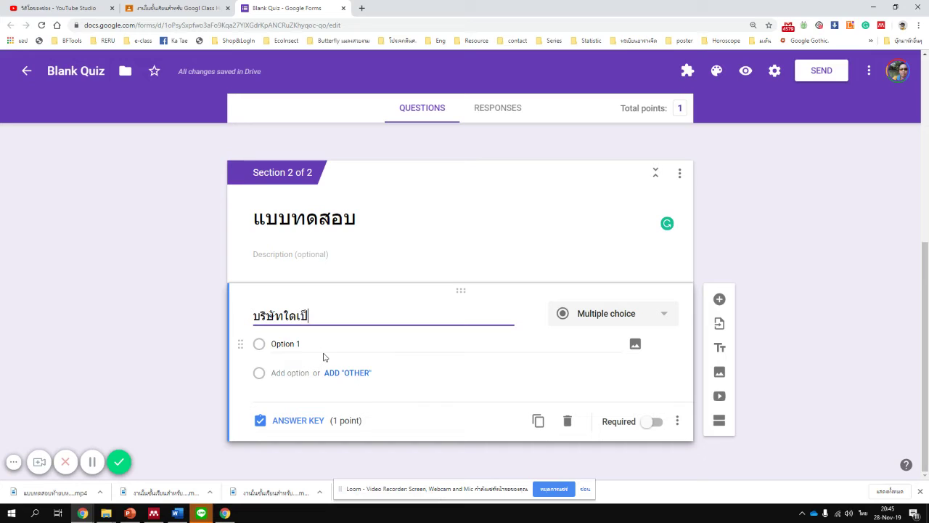
pyautogui.write('นผู้ให้บริการ Google ')
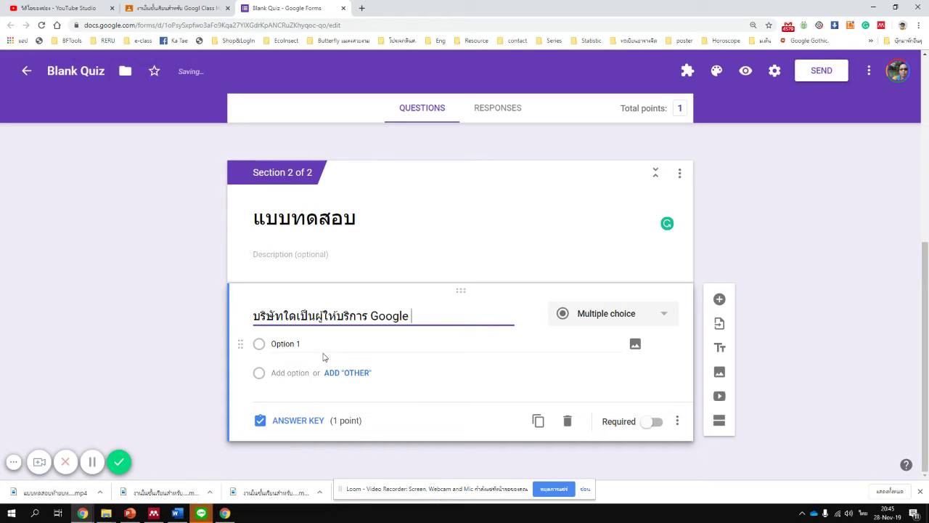
pyautogui.write('classroom')
# Step: Give the question four answer options: Microsoft, Apple, Google and ถูกทุกข้อ
pyautogui.click(339, 346)
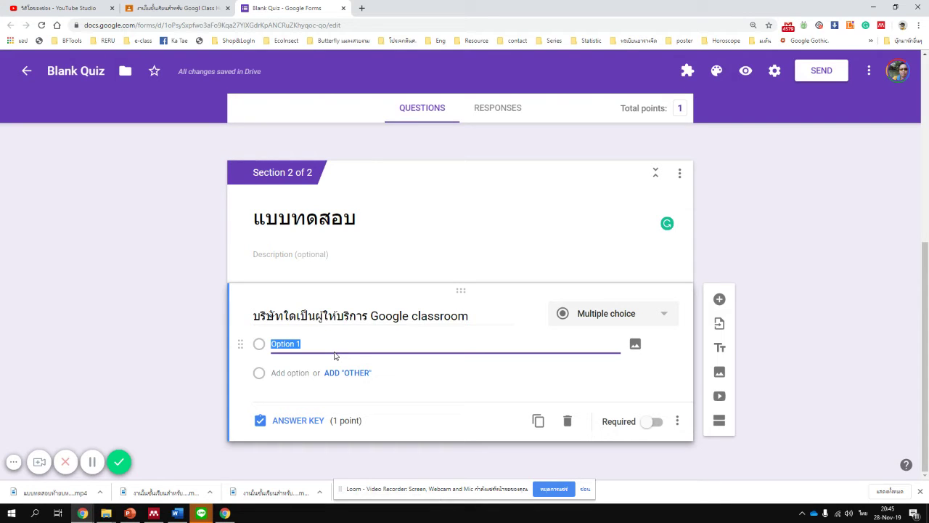
pyautogui.write('Microso')
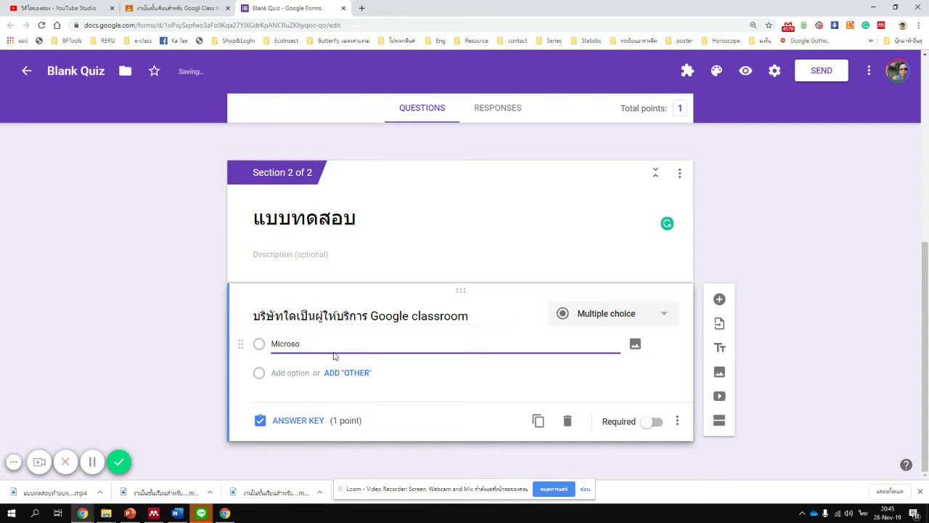
pyautogui.write('ft')
pyautogui.press('Return')
pyautogui.write('Appl')
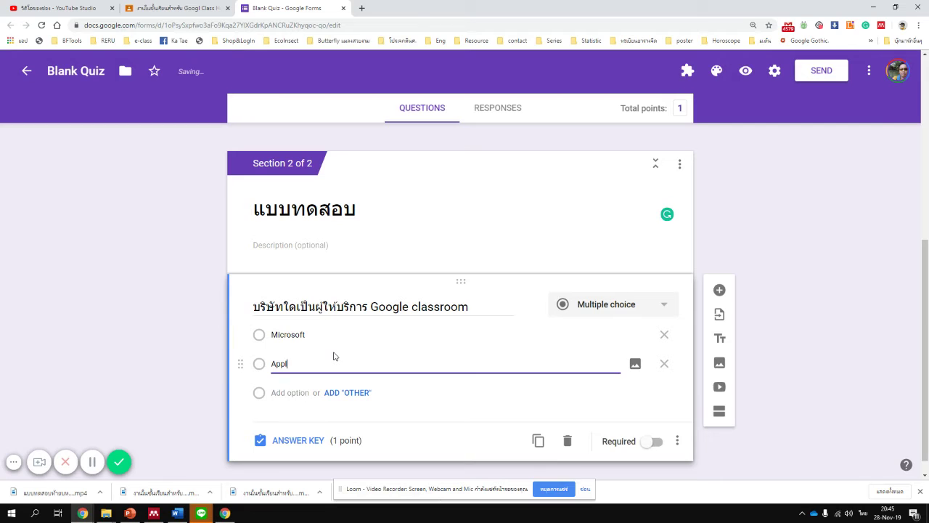
pyautogui.write('e')
pyautogui.press('Return')
pyautogui.write('Goo')
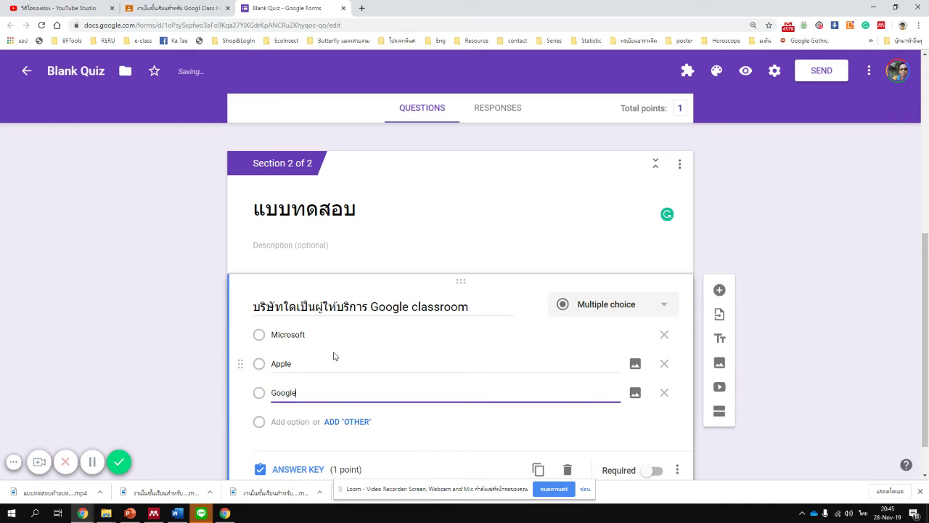
pyautogui.press('Return')
pyautogui.write('5')
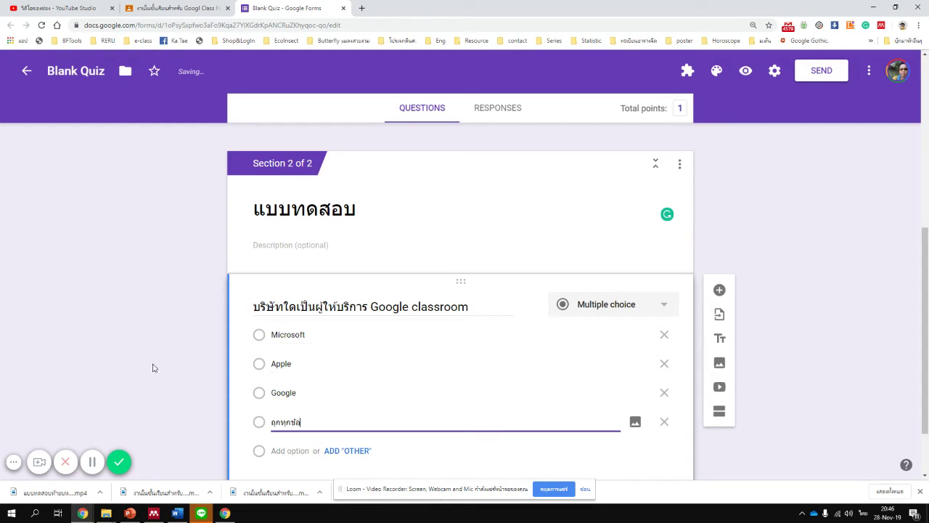
pyautogui.click(93, 341)
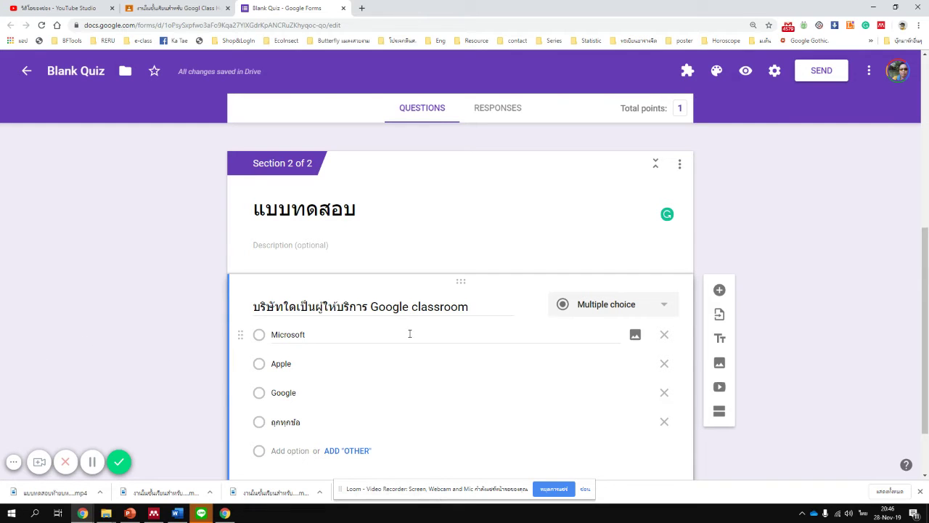
# Step: Mark Google as the correct answer in the question's answer key and make the question required
pyautogui.scroll(-1, 408, 331)
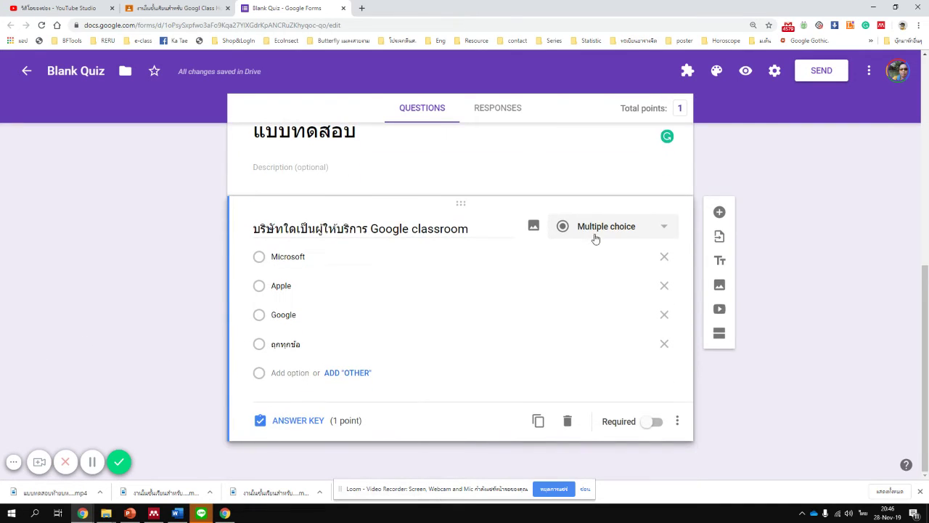
pyautogui.click(295, 421)
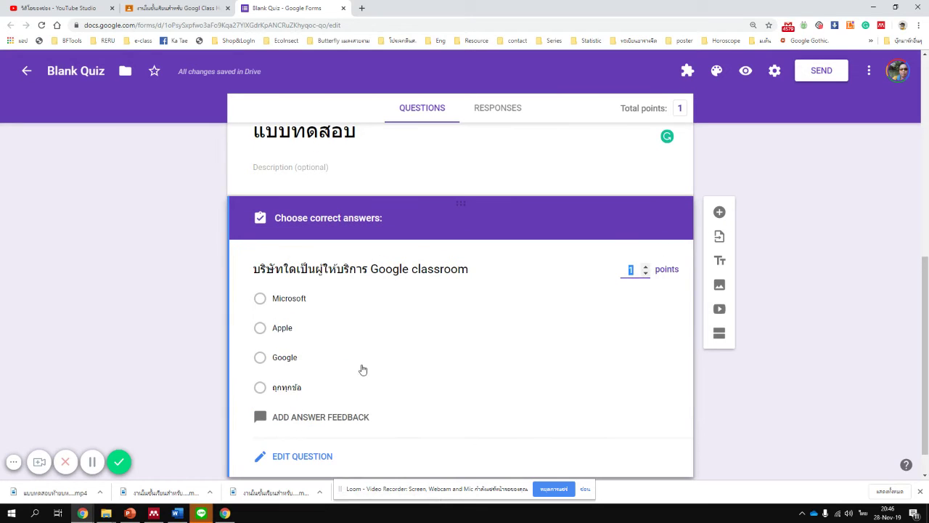
pyautogui.click(281, 357)
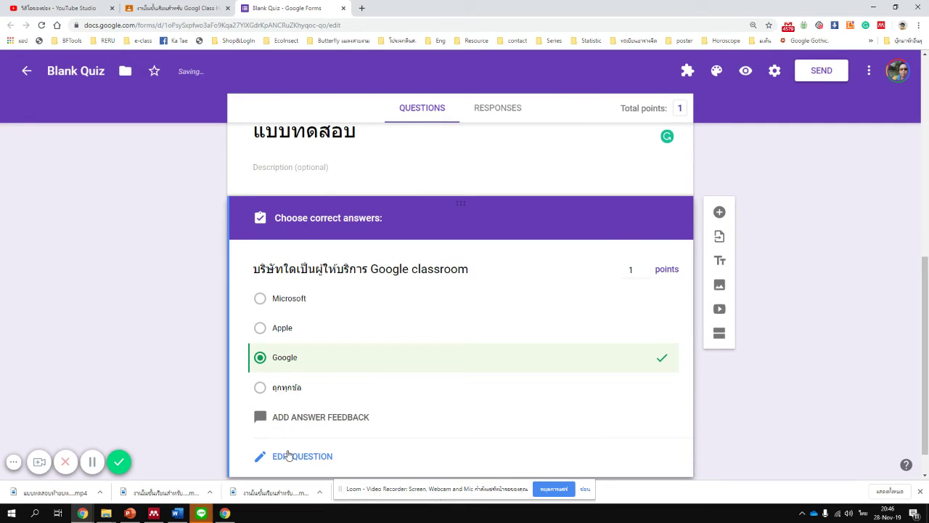
pyautogui.scroll(-1, 312, 428)
pyautogui.click(299, 421)
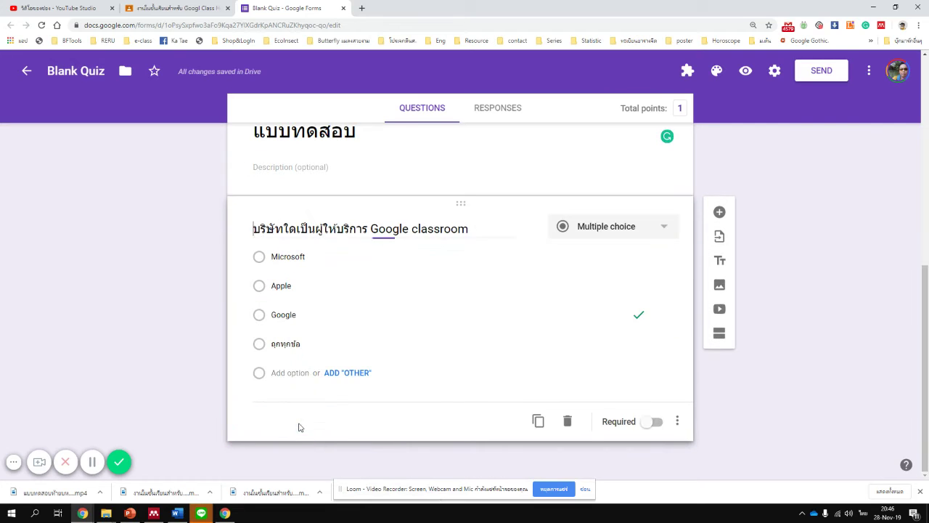
pyautogui.click(656, 422)
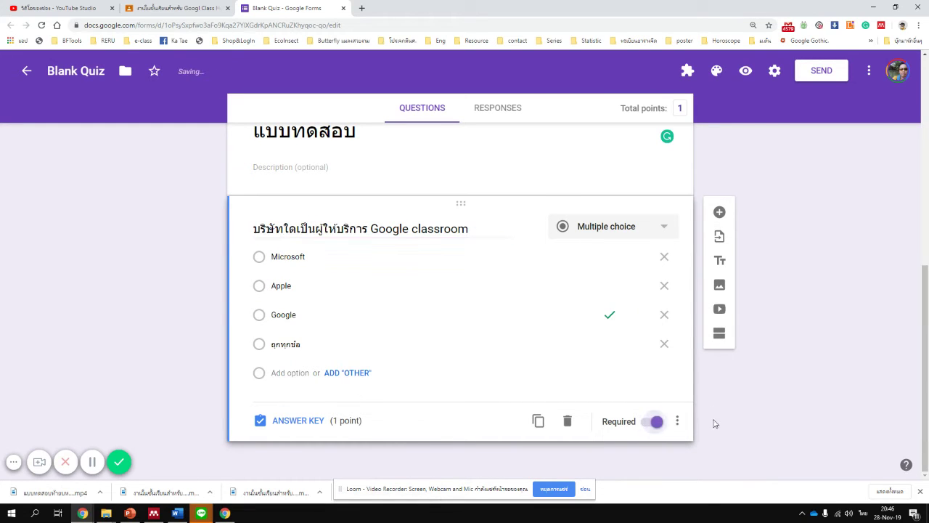
# Step: Add another multiple-choice question below the "บริษัทใดเป็นผู้ให้บริการ Google classroom" question
pyautogui.click(719, 213)
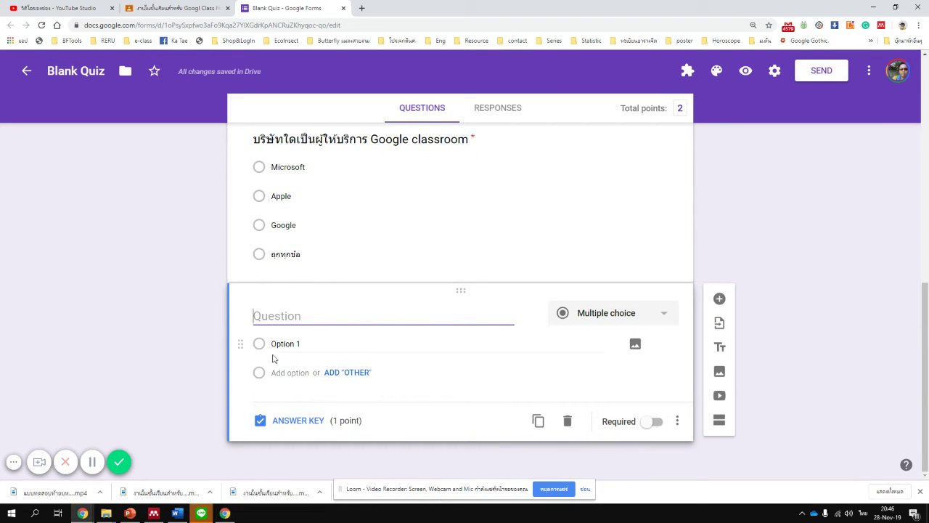
pyautogui.click(92, 461)
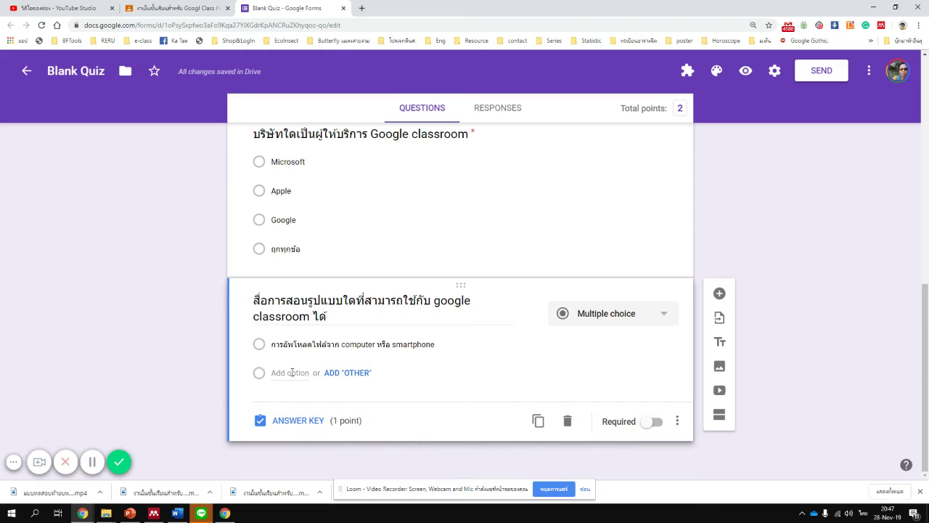
# Step: Add the answer options "การอัพโหลดผ่าน google drive", "การแนบลิงค์ไปยังเว็บเพจ" and "การแนบคลิปยูทูป" to the teaching media question
pyautogui.click(291, 372)
pyautogui.write('การอัพ')
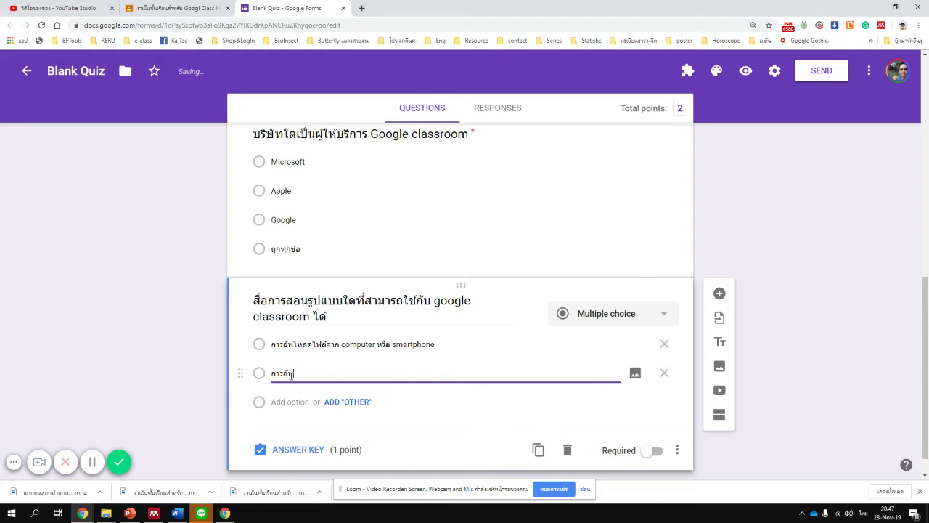
pyautogui.write('โหลดผ่าน google drive')
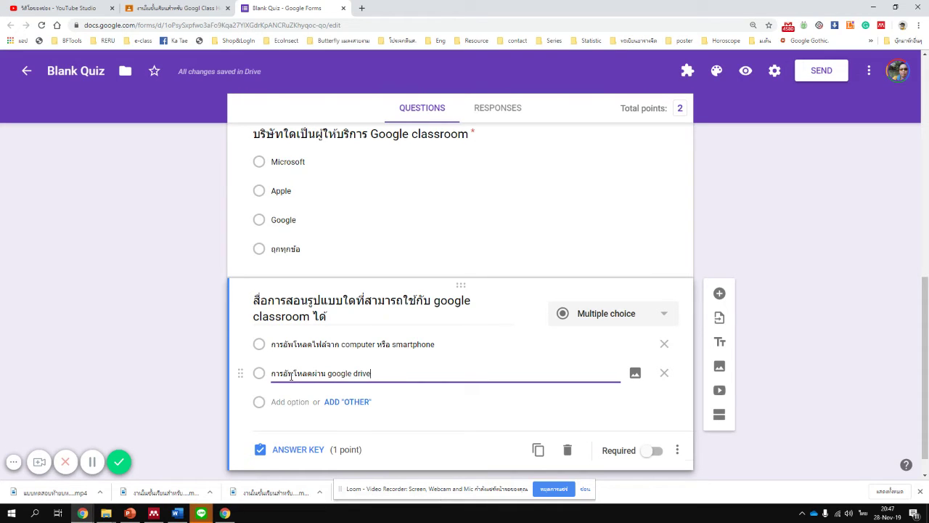
pyautogui.press('Return')
pyautogui.hotkey('alt', 'shift')
pyautogui.write('dk')
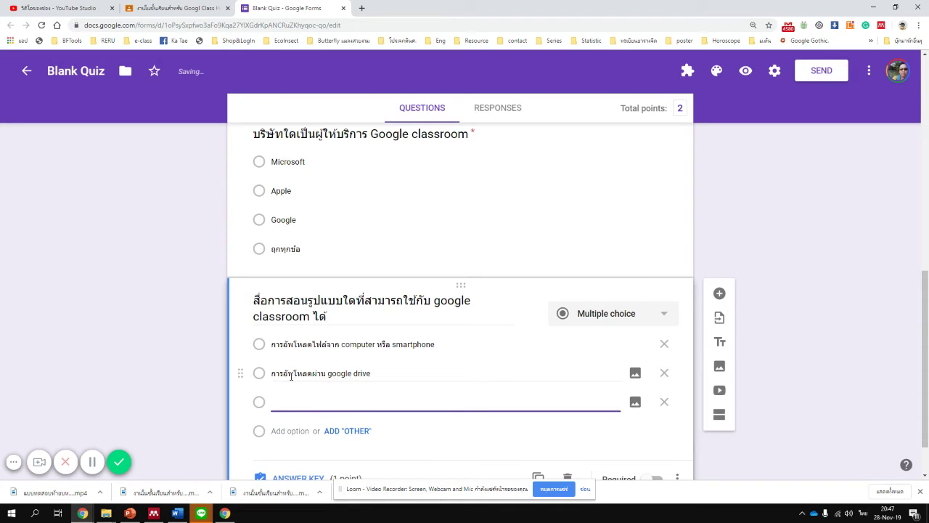
pyautogui.write('การแนบล')
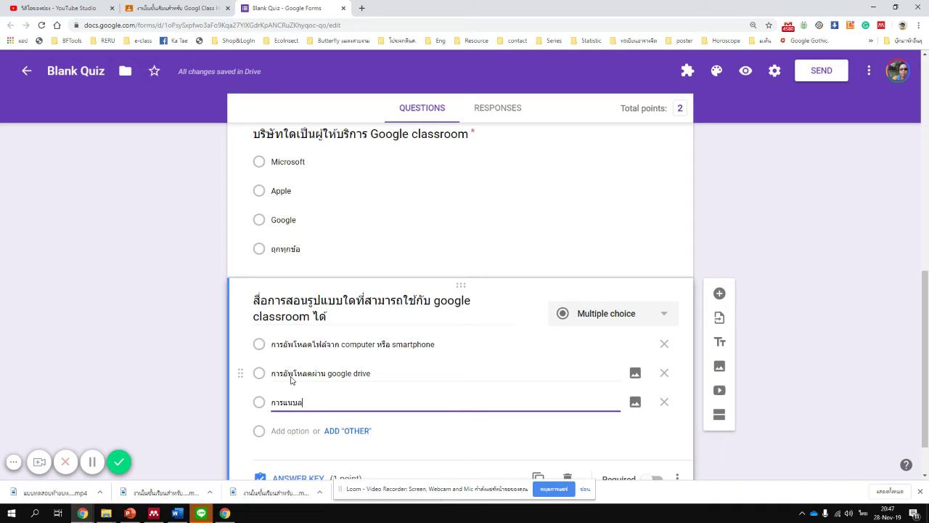
pyautogui.write('ิงค์ไปยั')
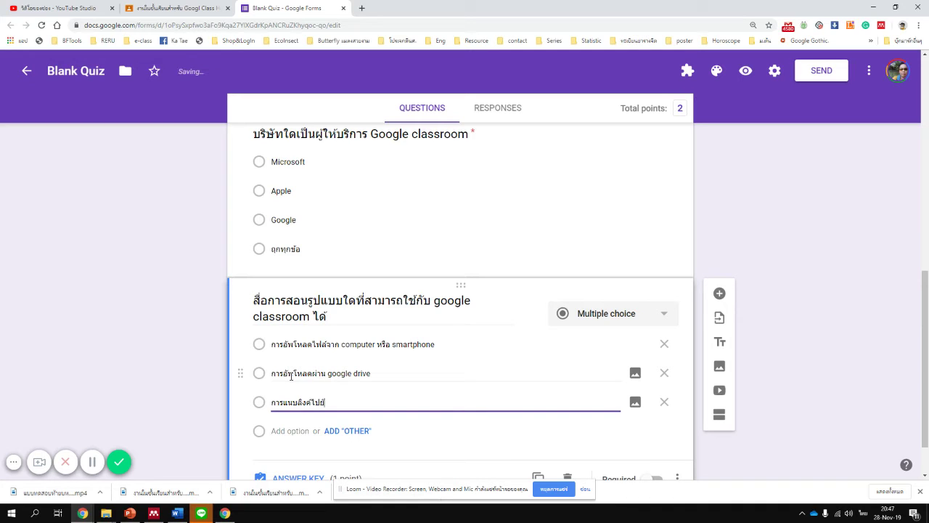
pyautogui.write('งเว็บเพจ')
pyautogui.press('Return')
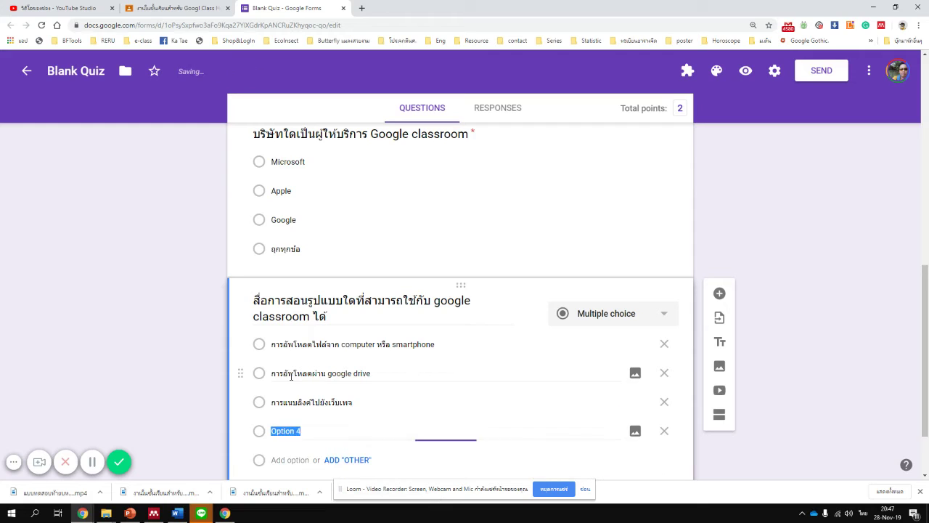
pyautogui.write('การแนบคลิปยูทูป')
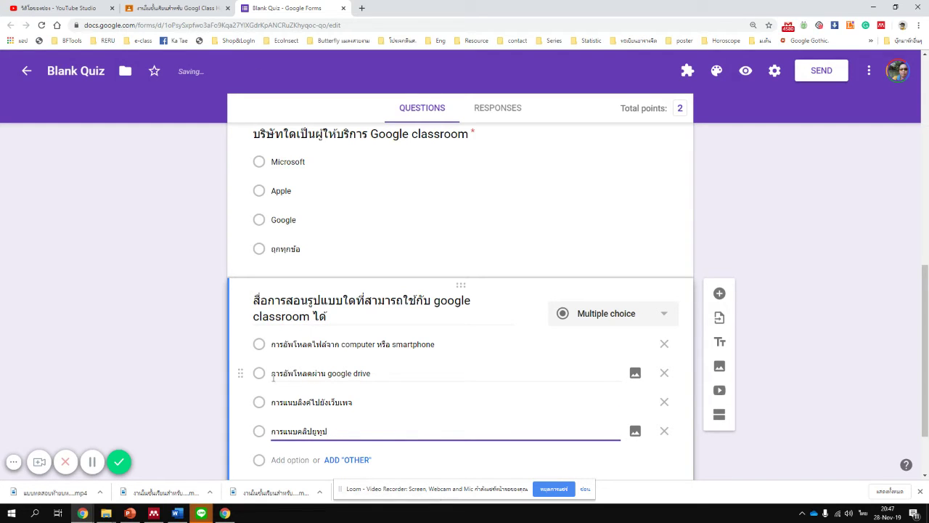
# Step: Change the teaching media question's type from multiple choice to Checkboxes
pyautogui.scroll(-2, 145, 360)
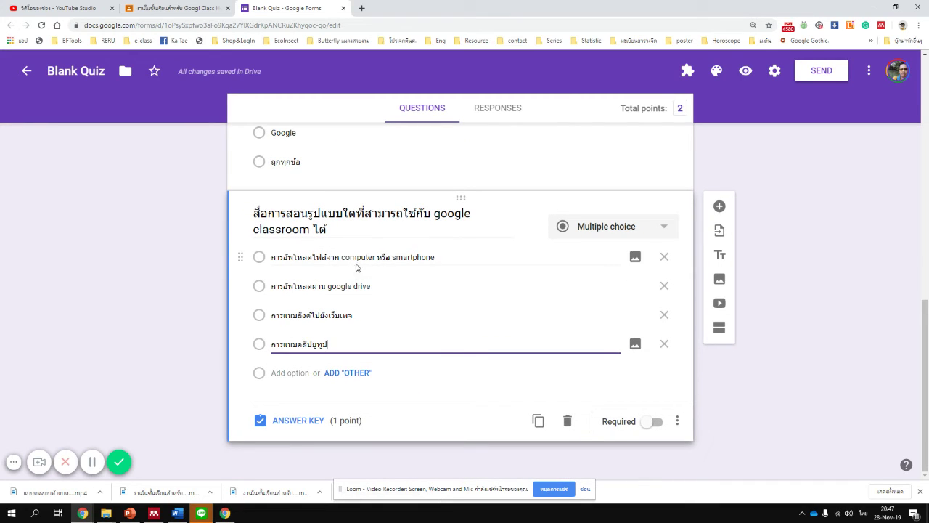
pyautogui.click(627, 231)
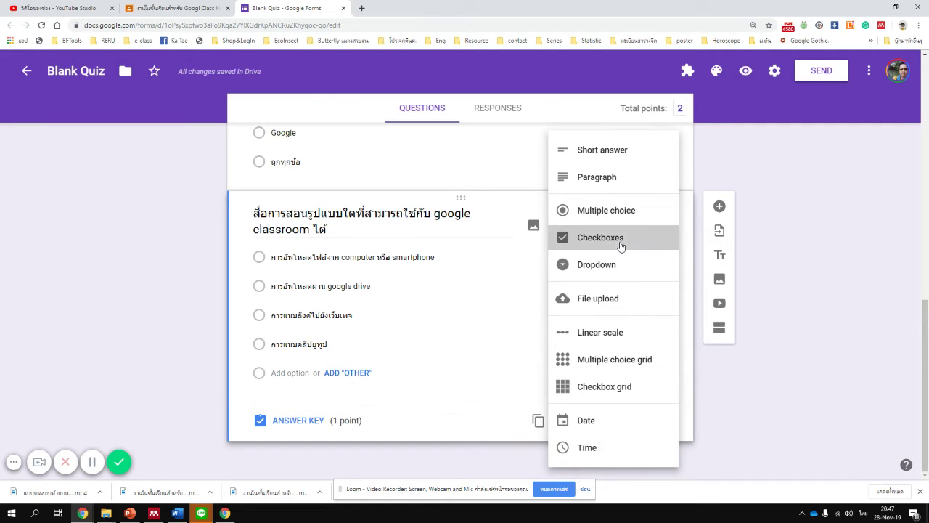
pyautogui.click(619, 245)
# Step: Mark all four options as correct in the checkbox question's answer key and return to editing the question
pyautogui.click(290, 431)
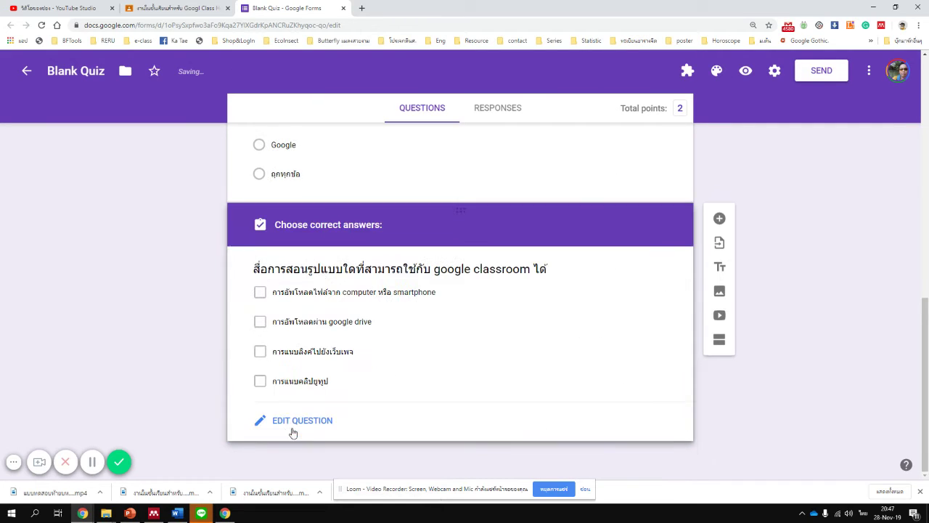
pyautogui.click(302, 292)
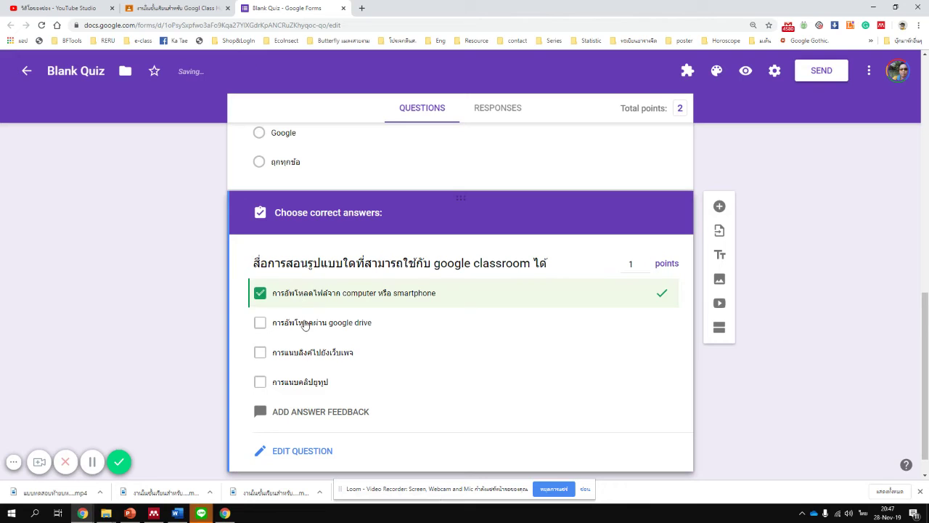
pyautogui.click(305, 322)
pyautogui.click(306, 352)
pyautogui.click(305, 381)
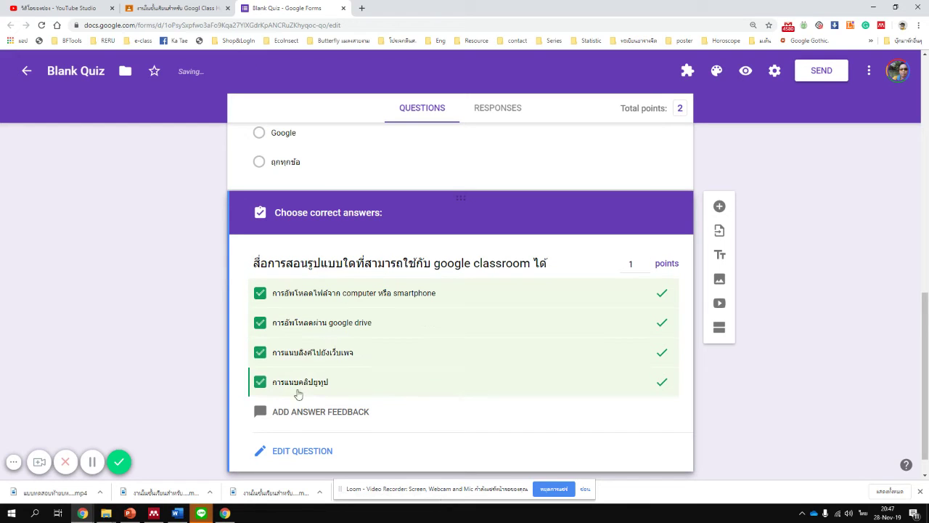
pyautogui.click(281, 453)
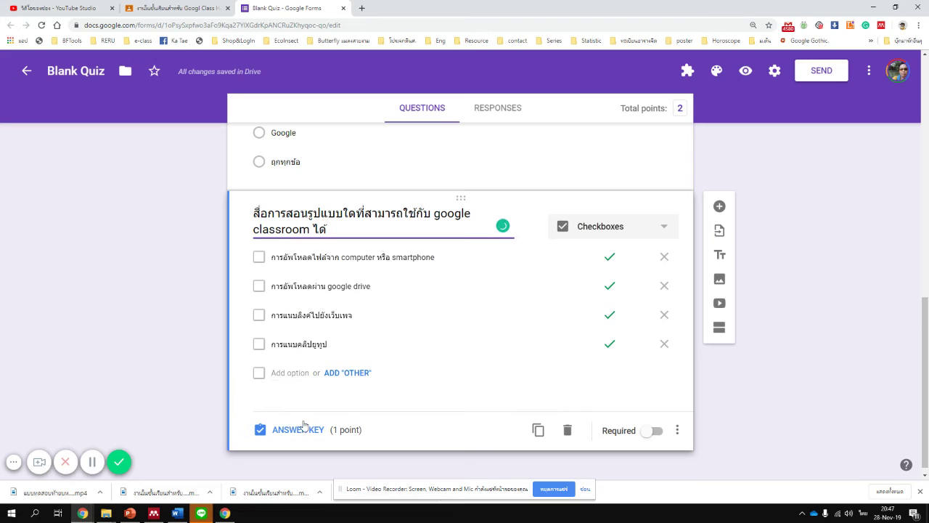
# Step: Add a fifth answer option, "การใส่ช้างเป็นตัวๆ ลงไป", to the checkbox question
pyautogui.click(320, 344)
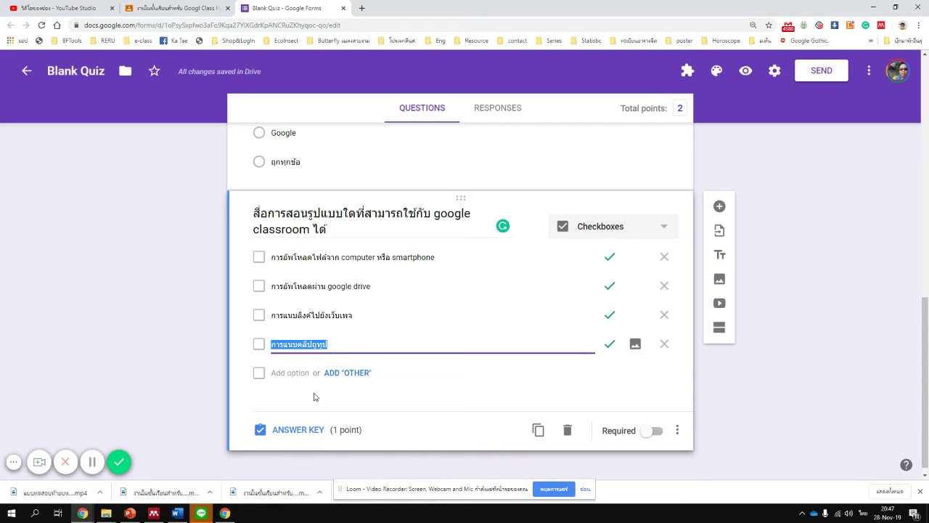
pyautogui.press('Return')
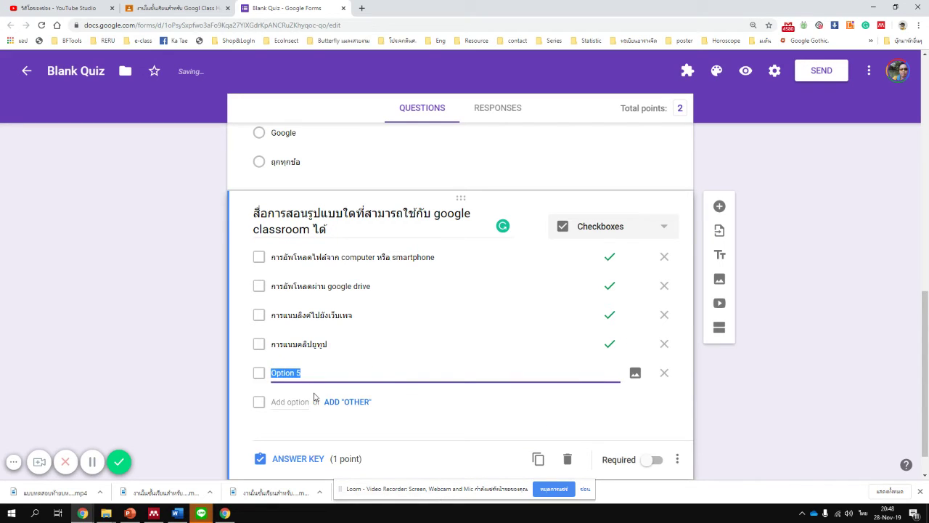
pyautogui.write('การใส่')
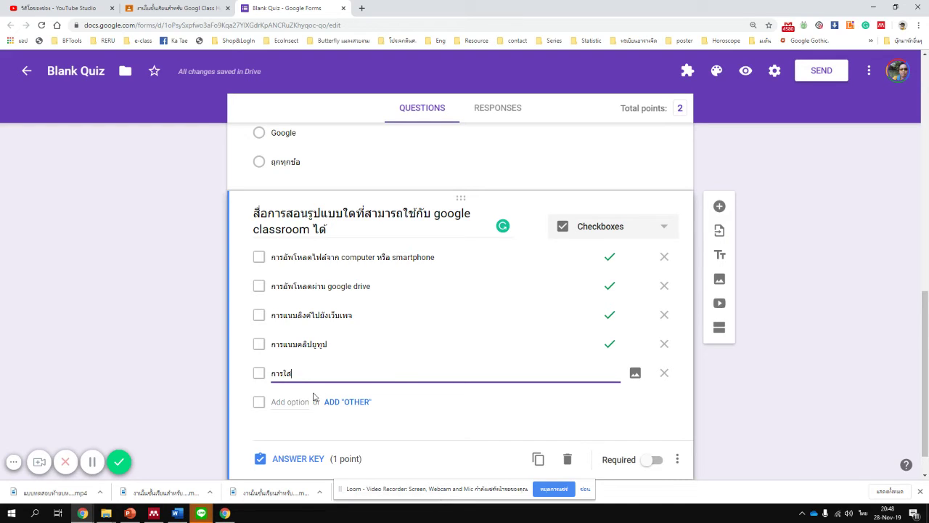
pyautogui.write('ข่างเป')
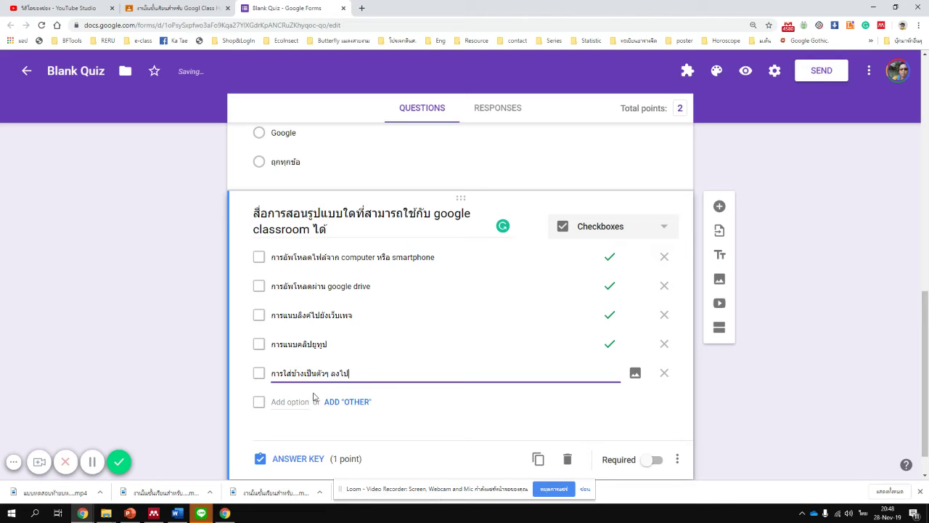
pyautogui.write('็นตัวๆ ลงไป')
pyautogui.click(142, 380)
# Step: Check which options are marked correct in the checkbox question's answer key, including the fifth option, and return to the question
pyautogui.click(308, 459)
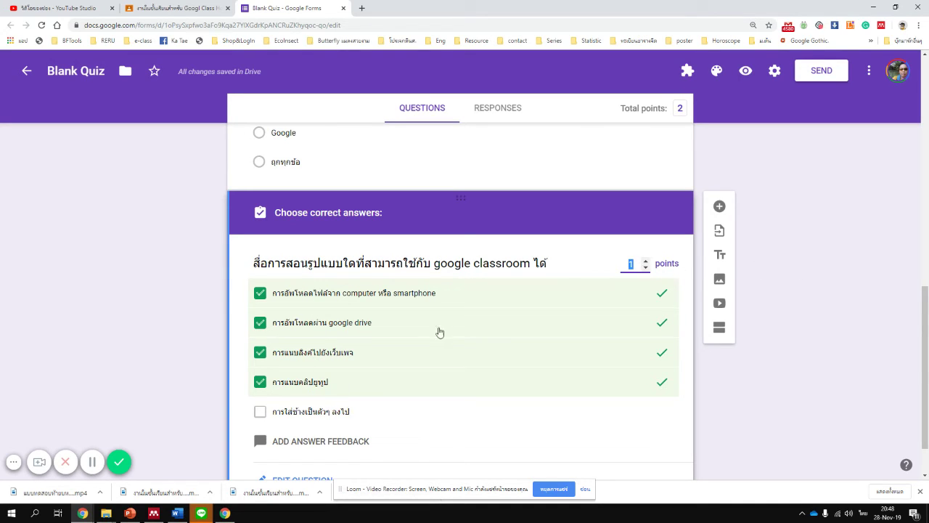
pyautogui.click(201, 353)
pyautogui.scroll(-1, 201, 352)
pyautogui.click(296, 425)
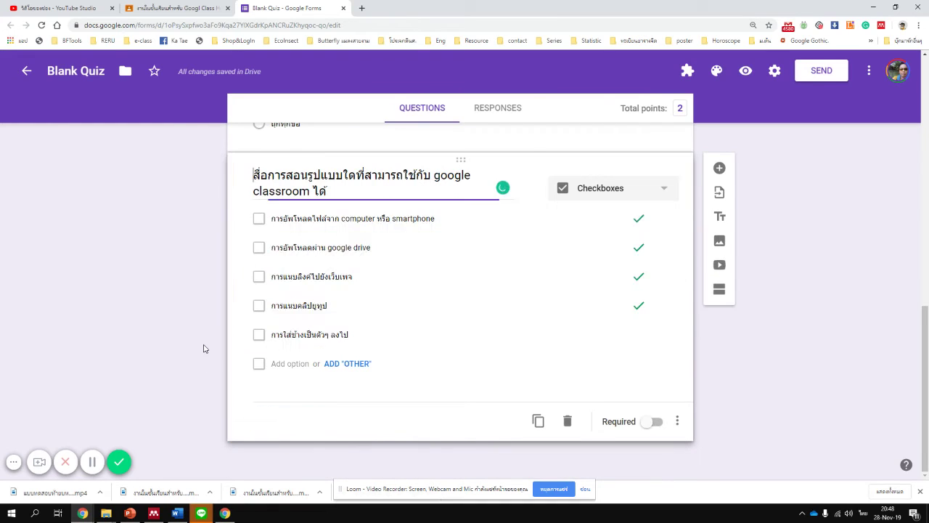
# Step: Add a new multiple-choice question below the checkbox question about teaching media and place the cursor in its question text
pyautogui.click(719, 166)
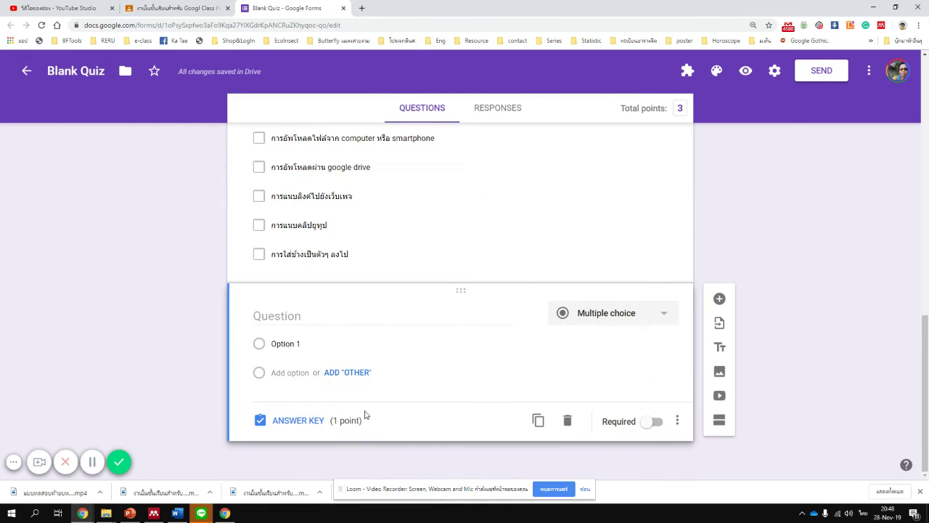
pyautogui.click(300, 317)
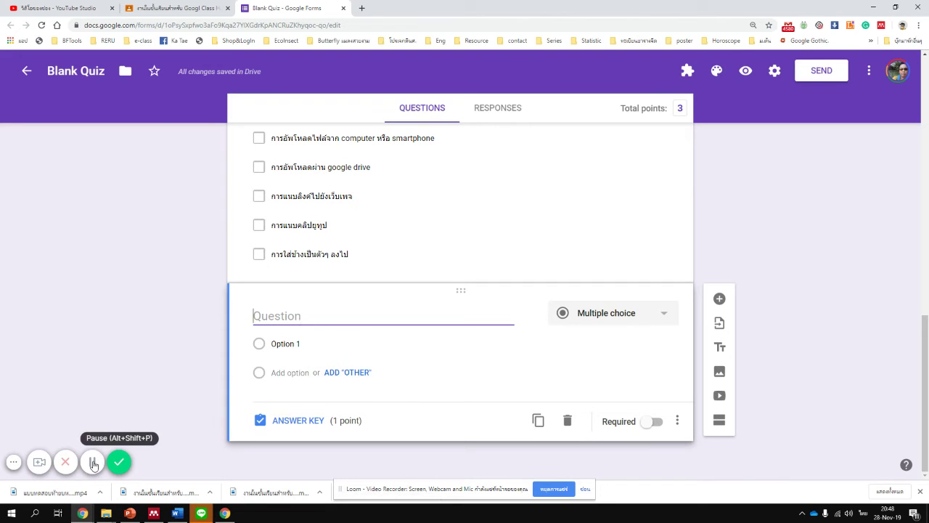
pyautogui.click(92, 462)
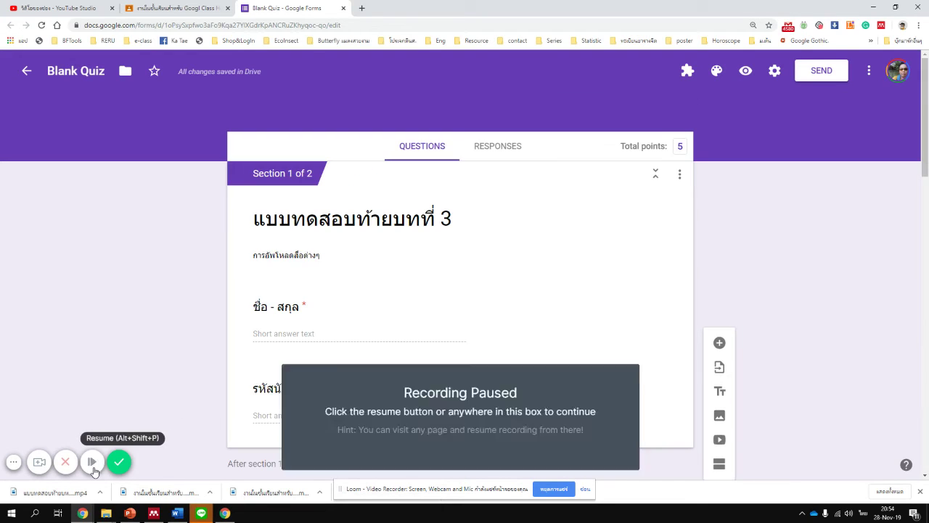
pyautogui.click(92, 462)
# Step: Turn on "Limit to 1 response" in the form's general settings
pyautogui.scroll(-9, 193, 354)
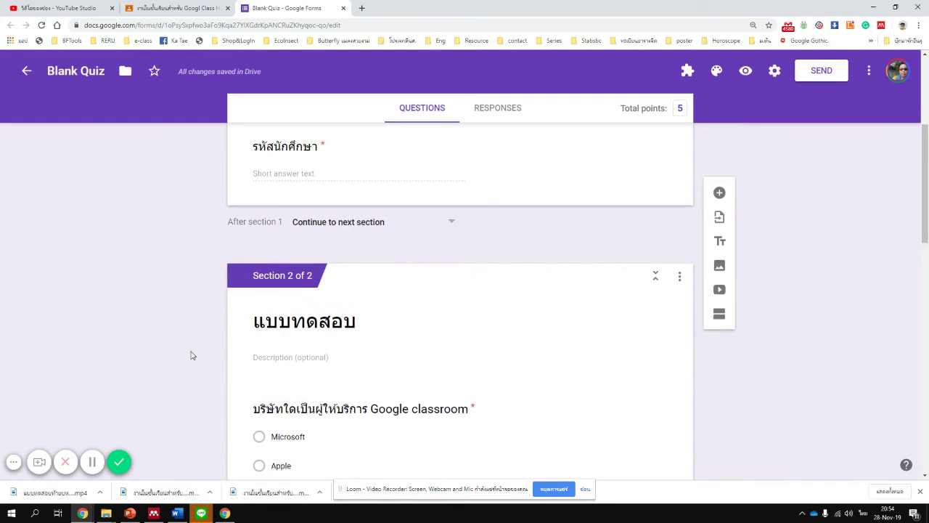
pyautogui.scroll(-5, 415, 300)
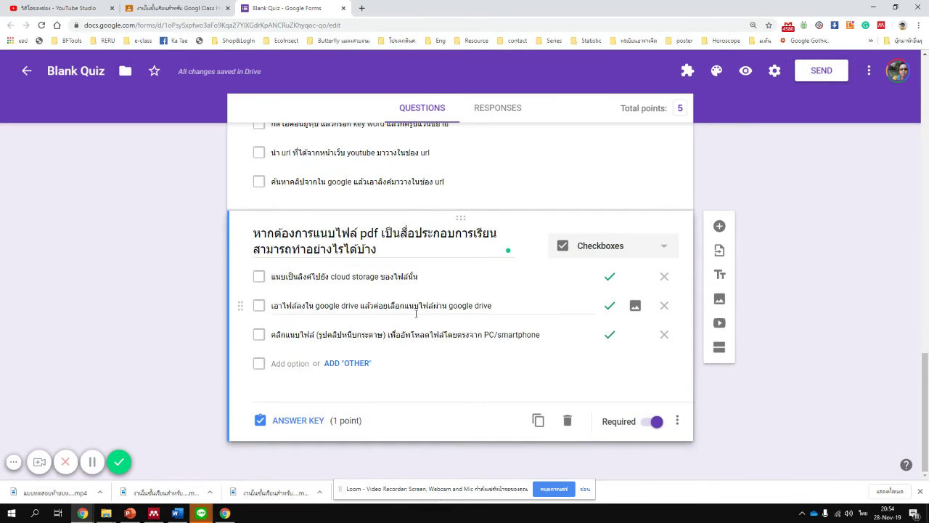
pyautogui.scroll(3, 628, 352)
pyautogui.scroll(-2, 627, 358)
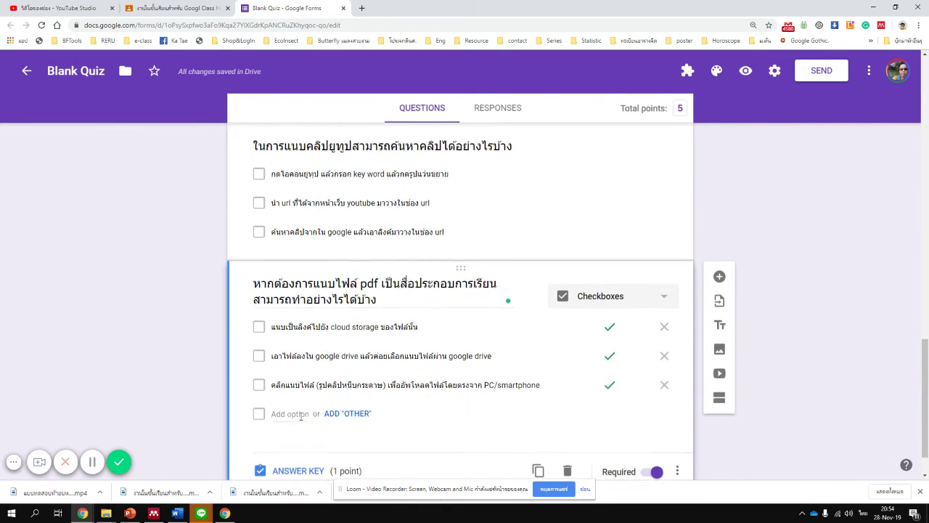
pyautogui.scroll(10, 454, 188)
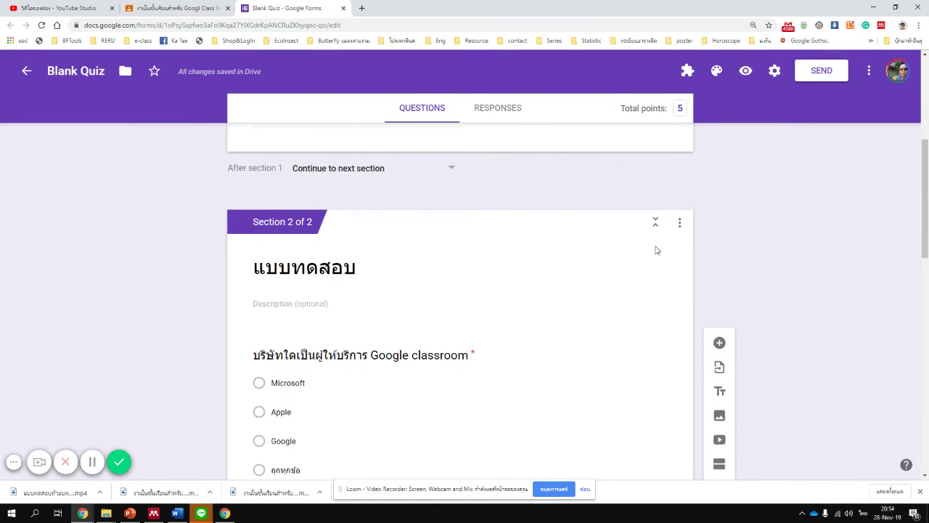
pyautogui.scroll(3, 655, 249)
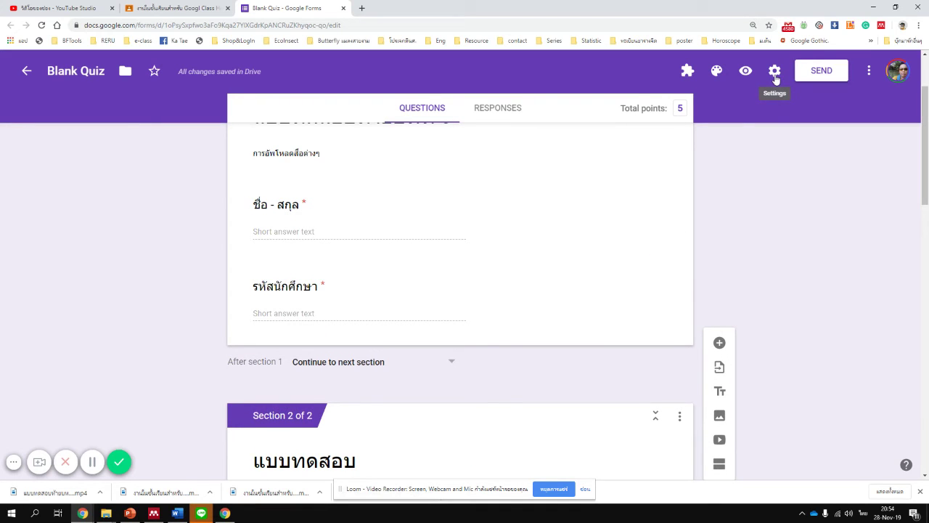
pyautogui.click(774, 72)
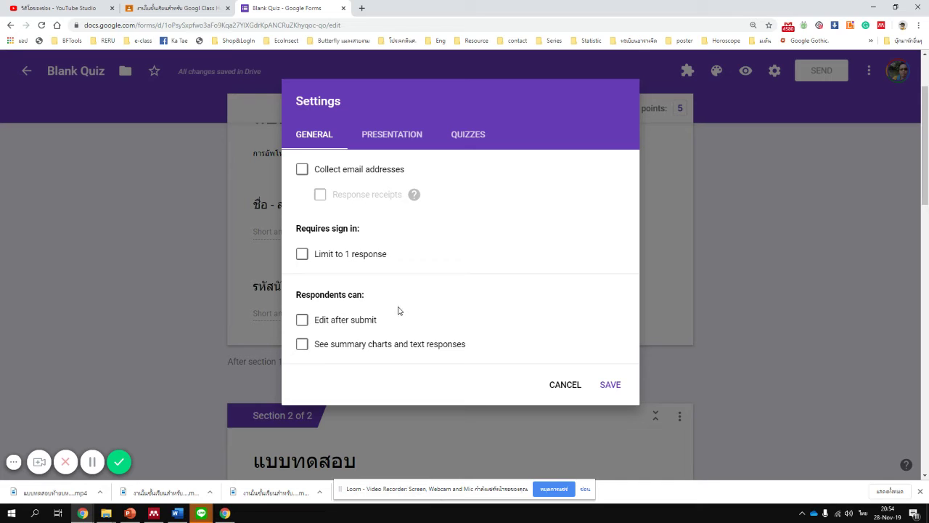
pyautogui.click(302, 254)
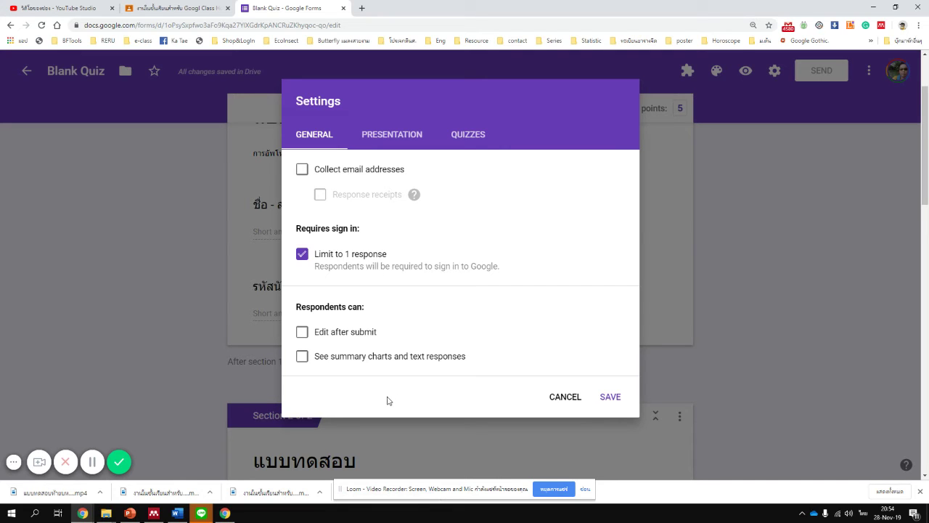
# Step: Turn on "Shuffle question order" in the form's presentation settings
pyautogui.click(373, 138)
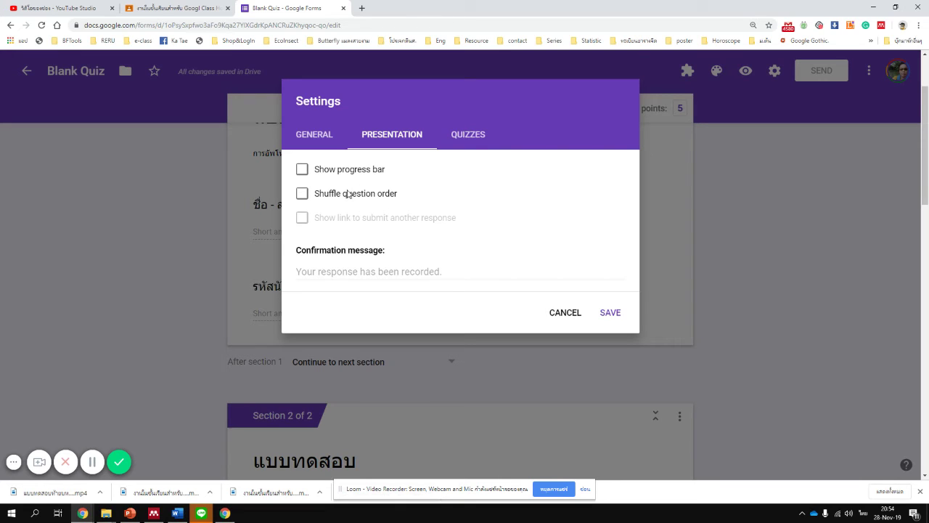
pyautogui.click(304, 195)
pyautogui.scroll(-2, 238, 404)
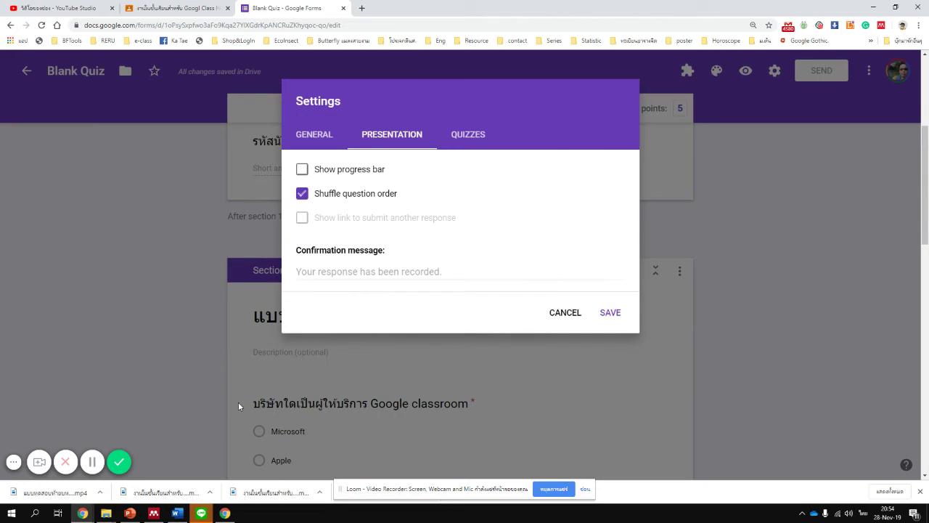
pyautogui.scroll(2, 265, 305)
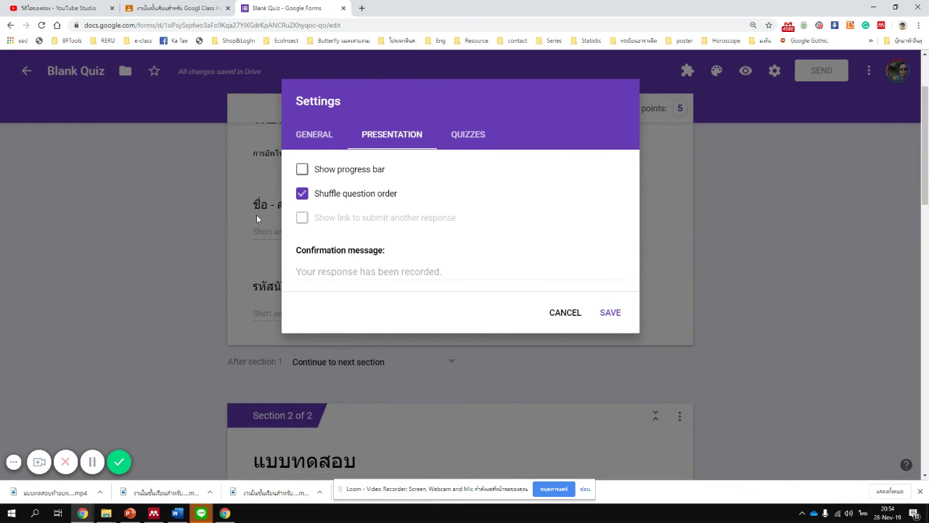
pyautogui.scroll(1, 251, 286)
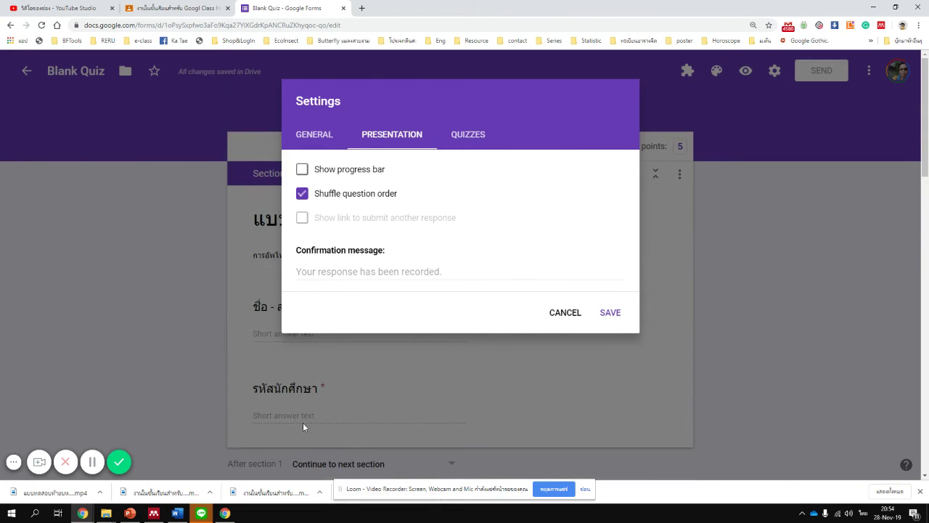
pyautogui.scroll(-1, 573, 398)
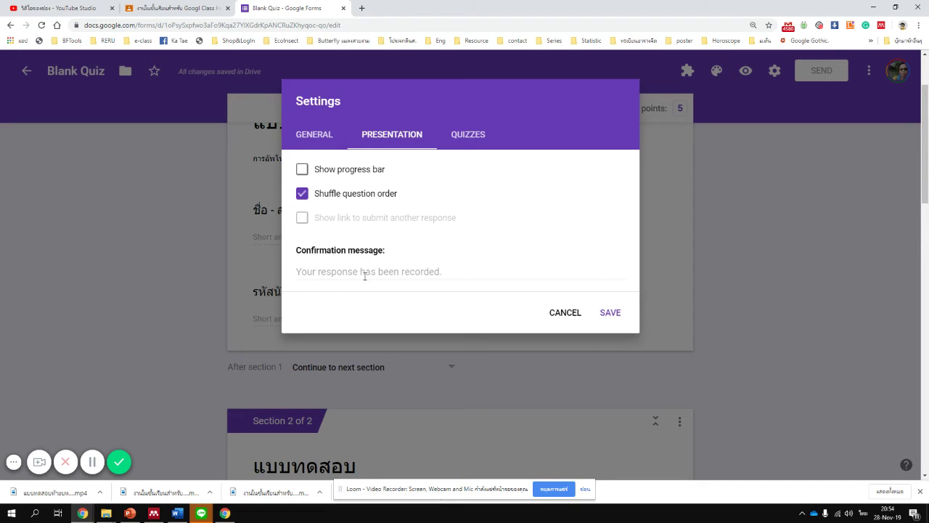
# Step: Set the form's confirmation message to "ขอให้ทุกคนได้คะแนนเยอะๆ นะครับ :)"
pyautogui.click(364, 275)
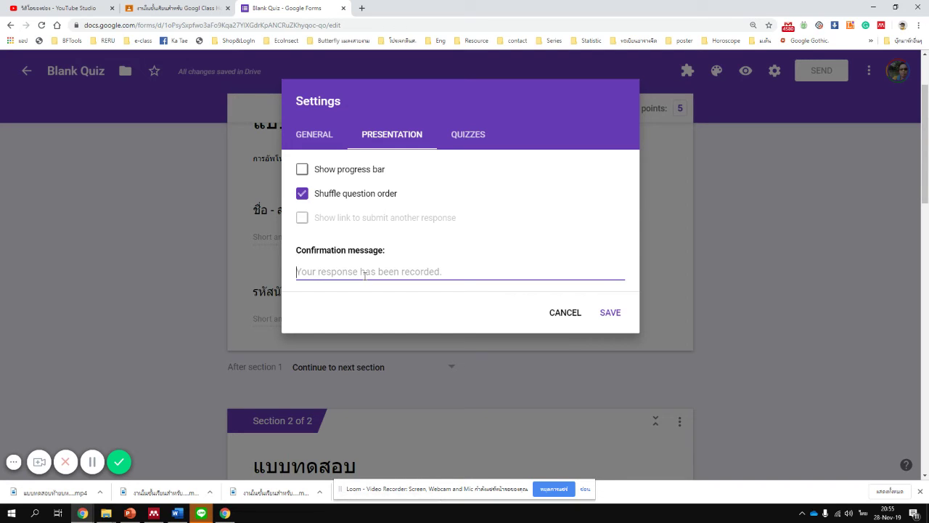
pyautogui.write('-v.')
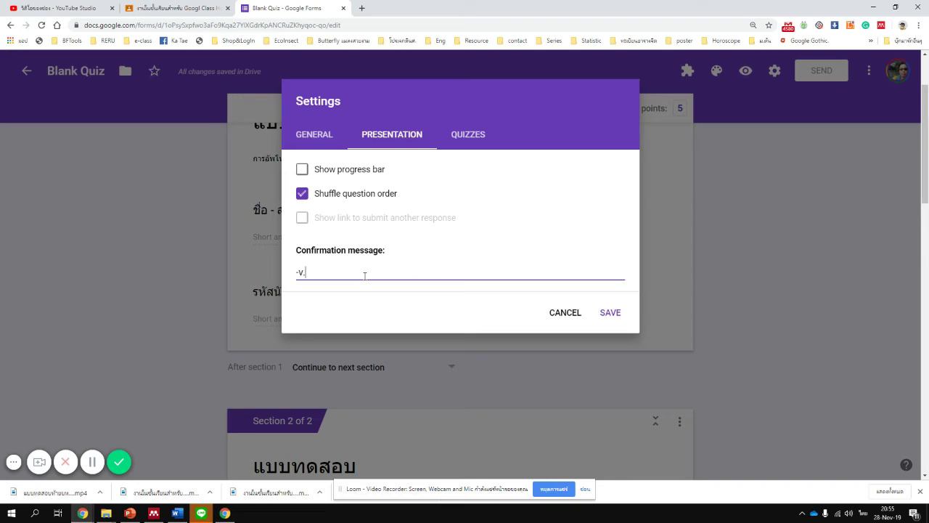
pyautogui.hotkey('alt', 'shift')
pyautogui.write('v')
pyautogui.press('BackSpace')
pyautogui.hotkey('alt', 'shift')
pyautogui.write('ขอให้ทุกคนได้คะแนนเยอะๆ นะครับ')
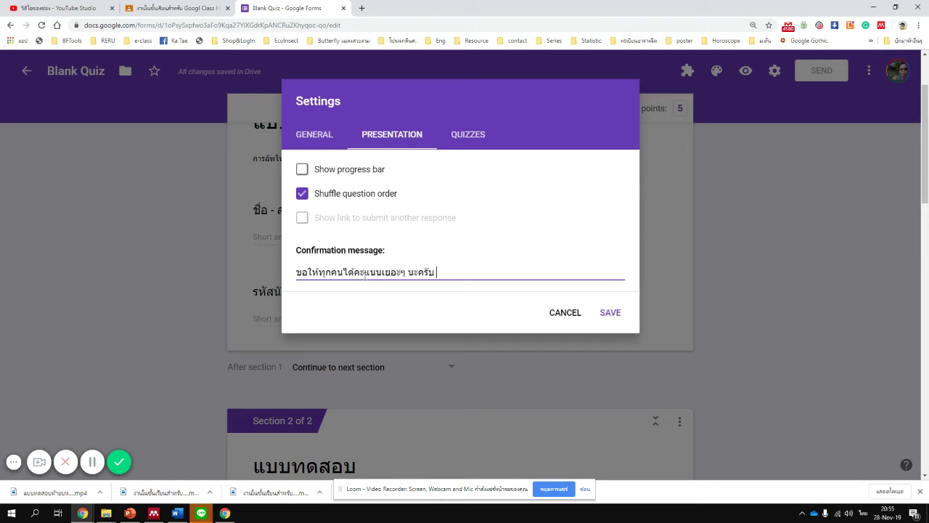
pyautogui.write(' :)')
# Step: Set the quiz grades to release immediately after each submission and save the form settings
pyautogui.click(465, 138)
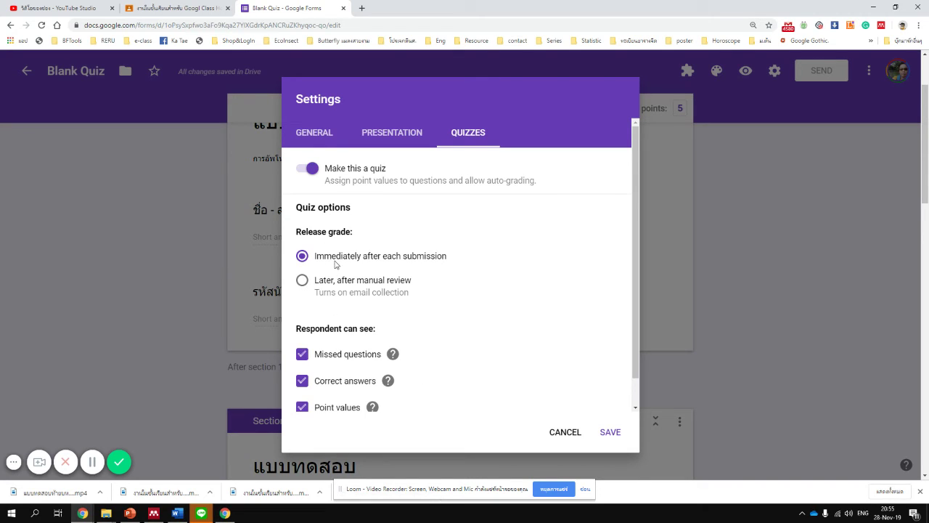
pyautogui.click(303, 281)
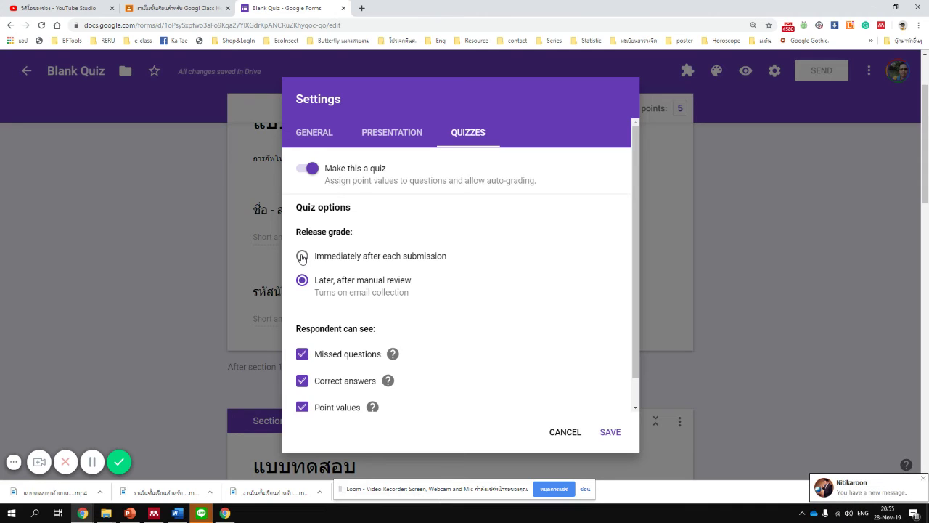
pyautogui.click(301, 257)
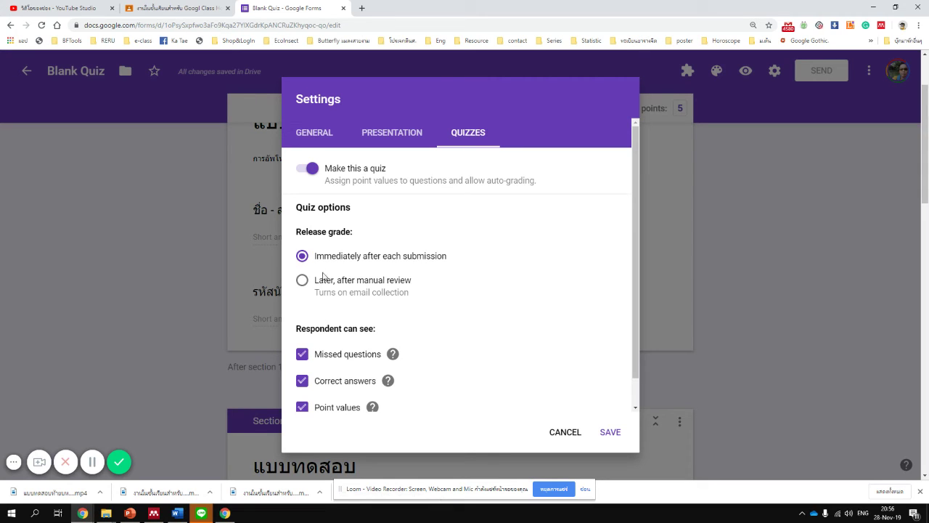
pyautogui.click(302, 281)
pyautogui.click(302, 256)
pyautogui.scroll(-1, 316, 392)
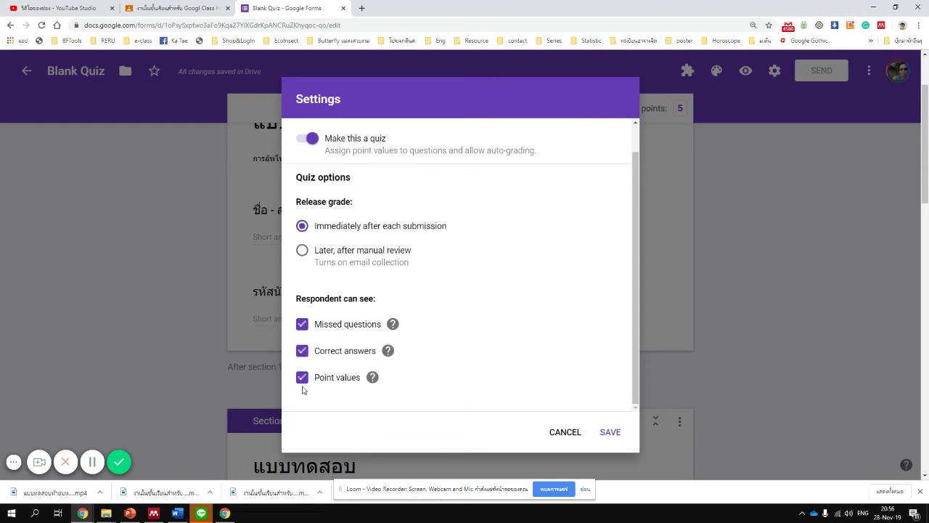
pyautogui.click(608, 432)
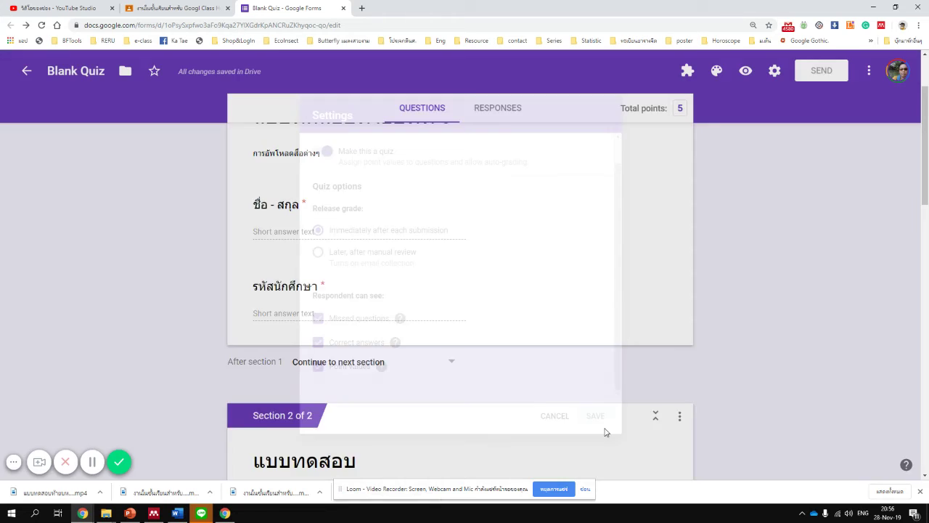
# Step: Check the answer key of the question asking which company provides Google classroom, including the Google option
pyautogui.scroll(-5, 474, 390)
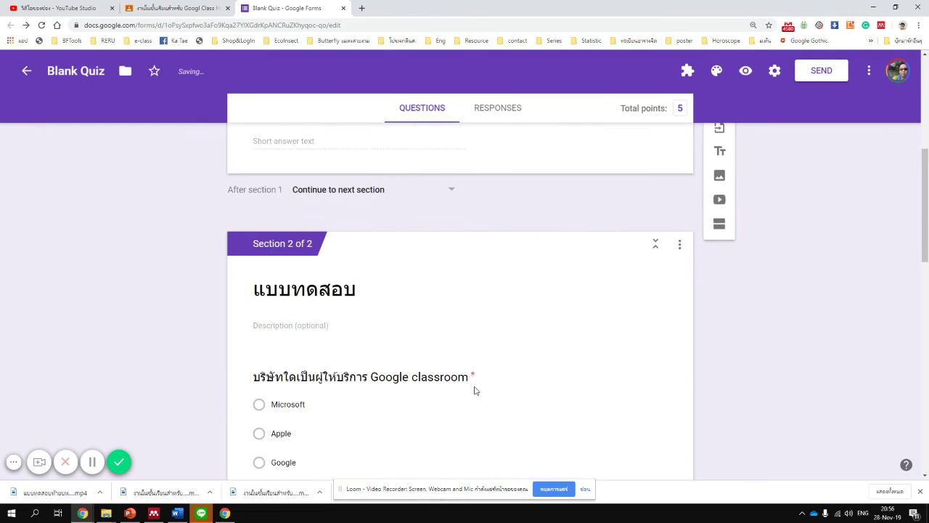
pyautogui.click(420, 278)
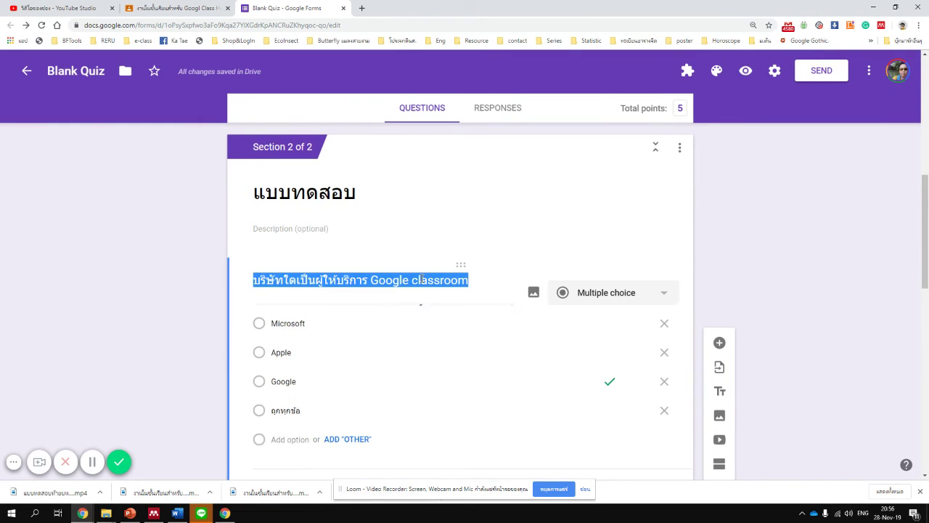
pyautogui.scroll(-2, 407, 351)
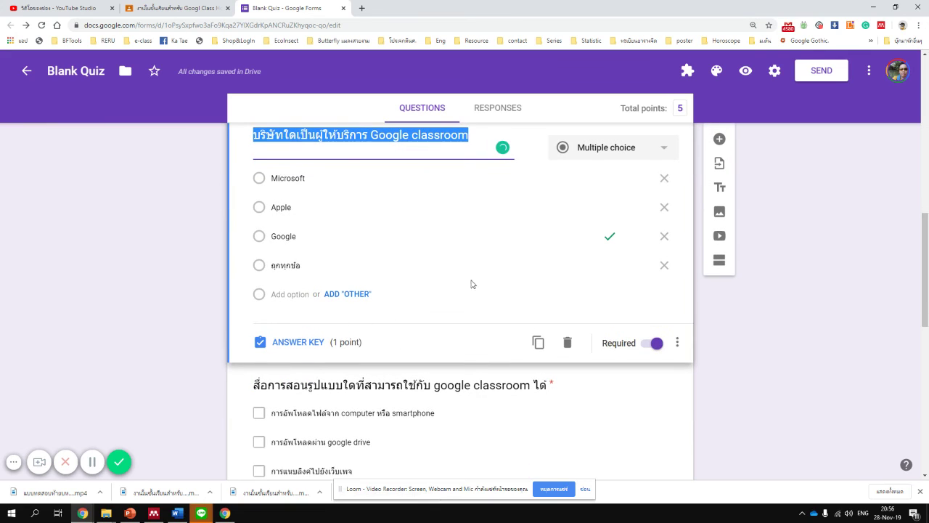
pyautogui.click(297, 342)
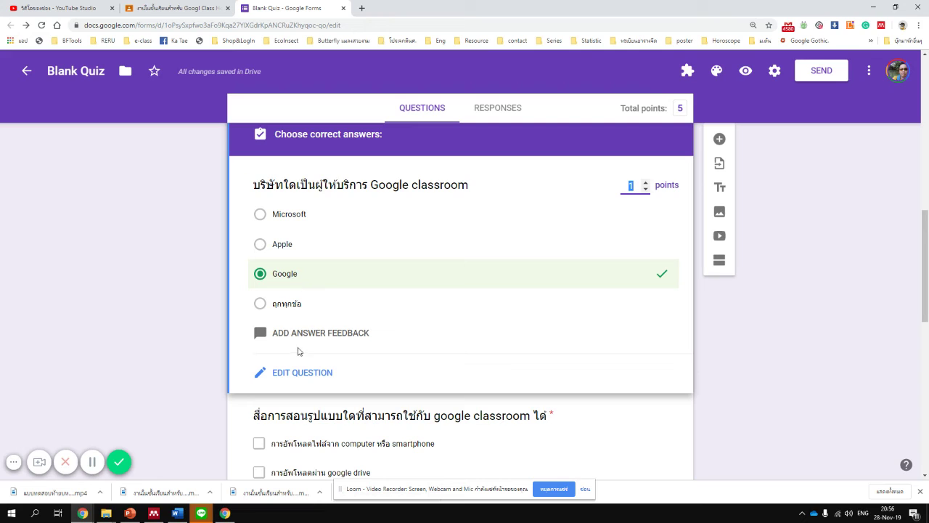
pyautogui.click(290, 276)
pyautogui.click(282, 280)
# Step: Add the incorrect-answer feedback "Google classroom เป็นบริการของ Google" to the question about the Google classroom provider
pyautogui.click(323, 330)
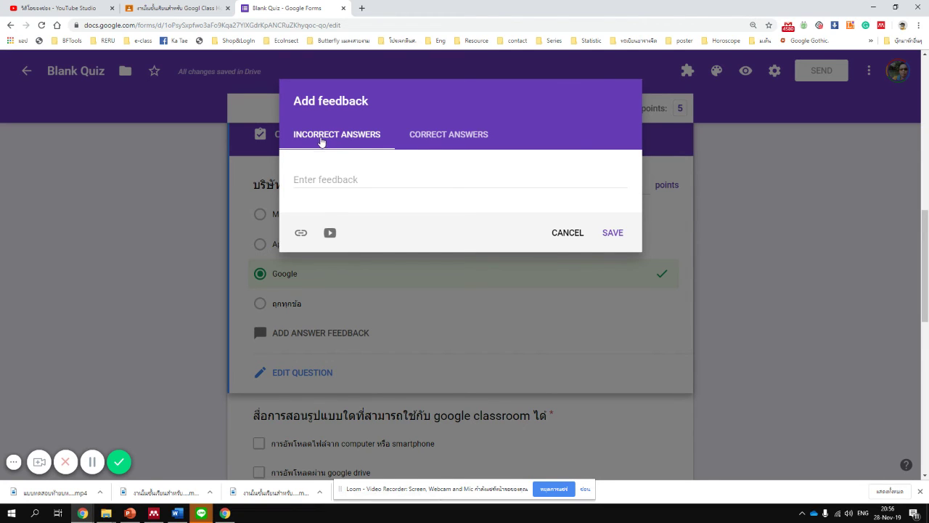
pyautogui.click(333, 179)
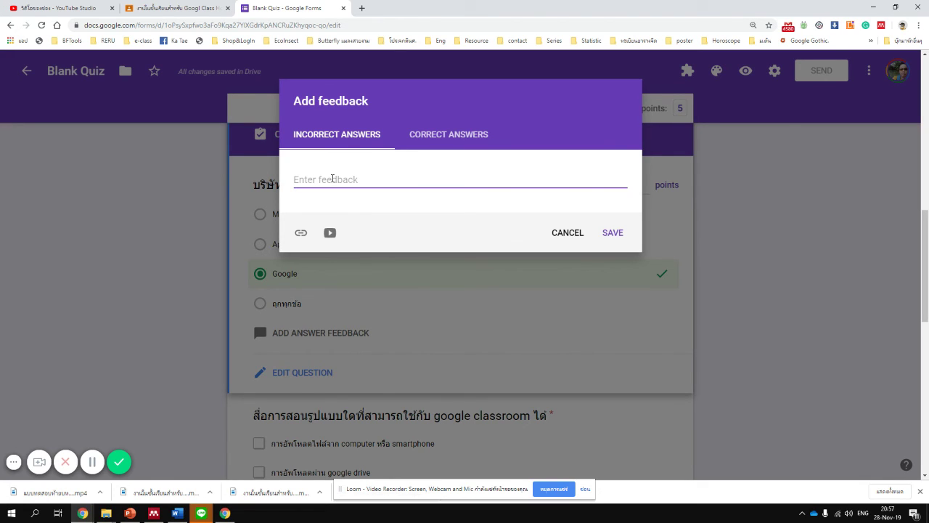
pyautogui.write('เน')
pyautogui.press('BackSpace')
pyautogui.press('BackSpace')
pyautogui.write('Google classroom')
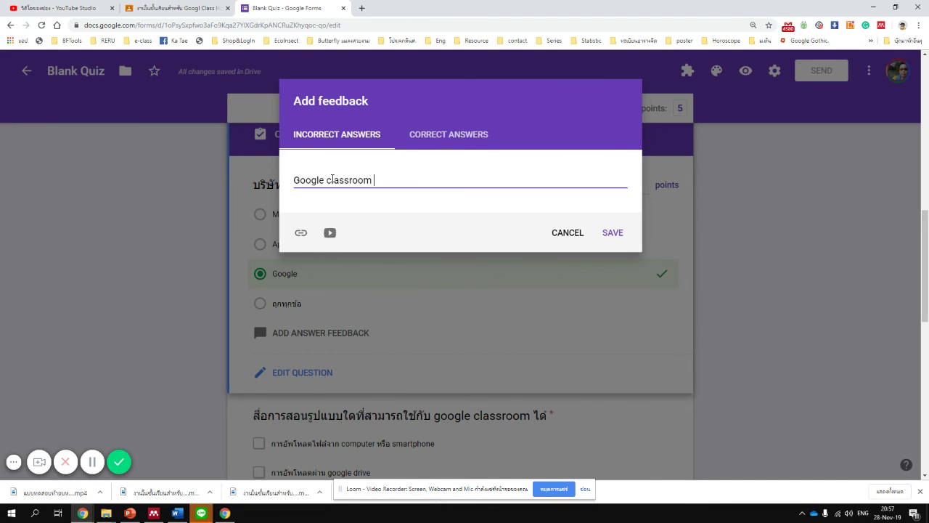
pyautogui.write(' gx')
pyautogui.press('BackSpace')
pyautogui.press('BackSpace')
pyautogui.press('`')
pyautogui.write('เป็นบริการของ Google')
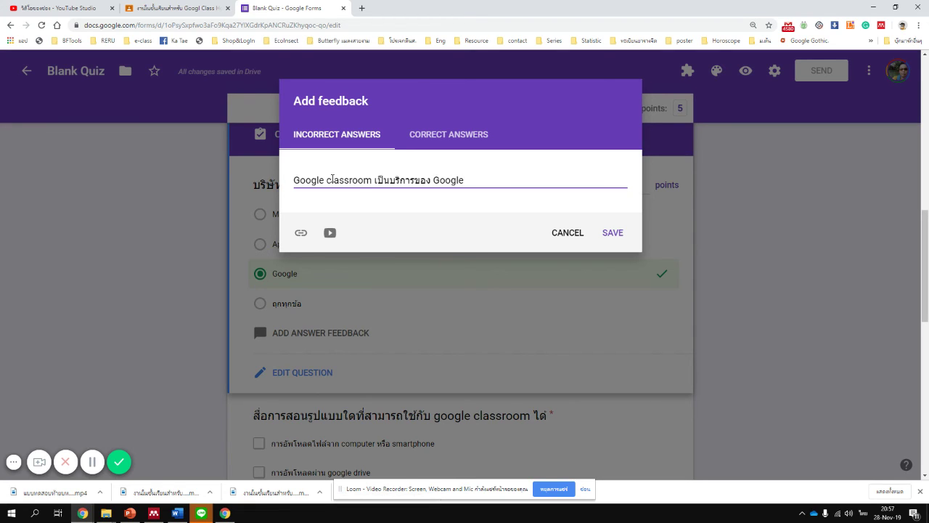
# Step: Add the correct-answer feedback "ยินดีด้วย คุณตอบถูกแล้วครับ เพราะ" followed by a copy of the incorrect-answer feedback, and save both
pyautogui.hotkey('ctrl', 'a')
pyautogui.hotkey('ctrl', 'c')
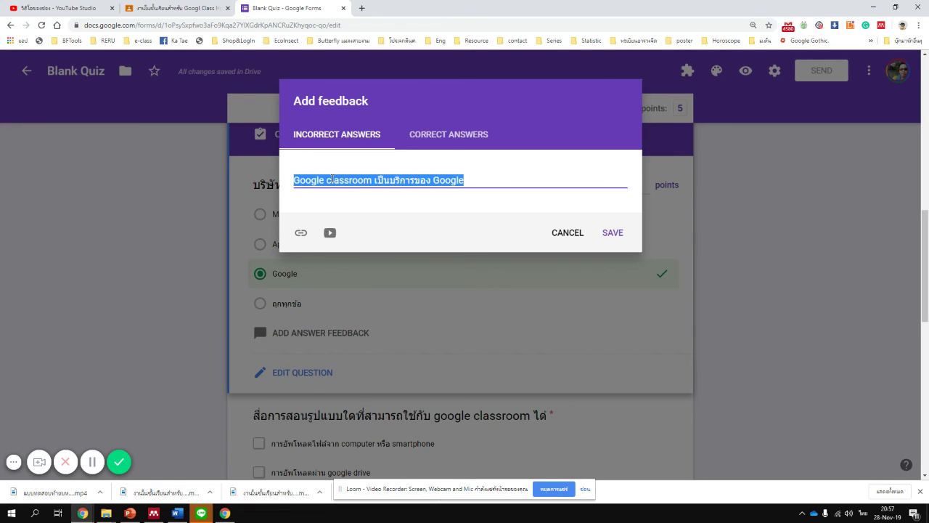
pyautogui.click(441, 138)
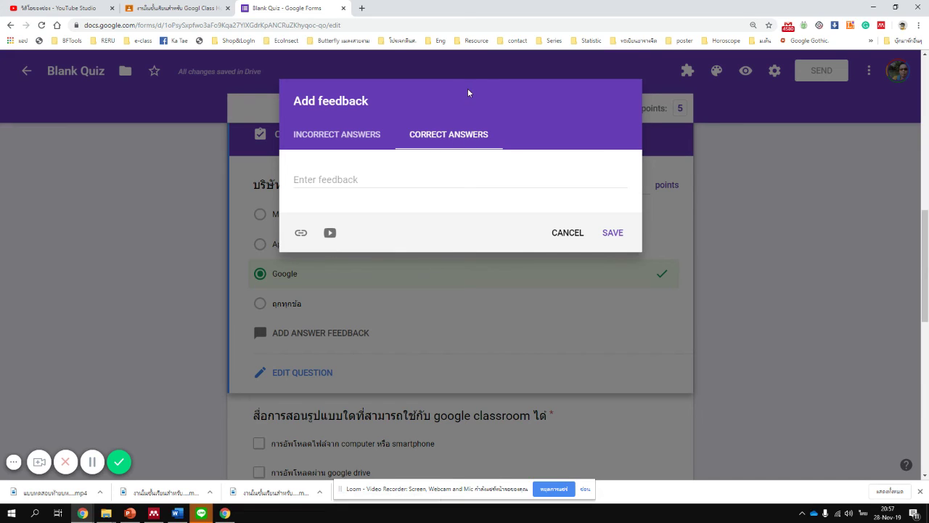
pyautogui.click(427, 184)
pyautogui.write('ยิ')
pyautogui.press('BackSpace')
pyautogui.press('BackSpace')
pyautogui.press('`')
pyautogui.write('pbo')
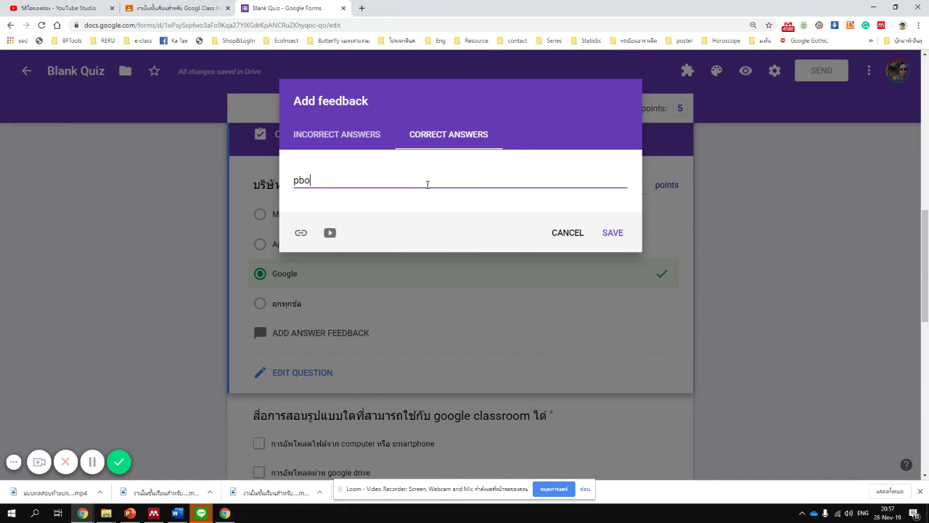
pyautogui.press('BackSpace')
pyautogui.press('BackSpace')
pyautogui.press('BackSpace')
pyautogui.press('`')
pyautogui.write('ยินดีด้วย คุณตอบถูกแ')
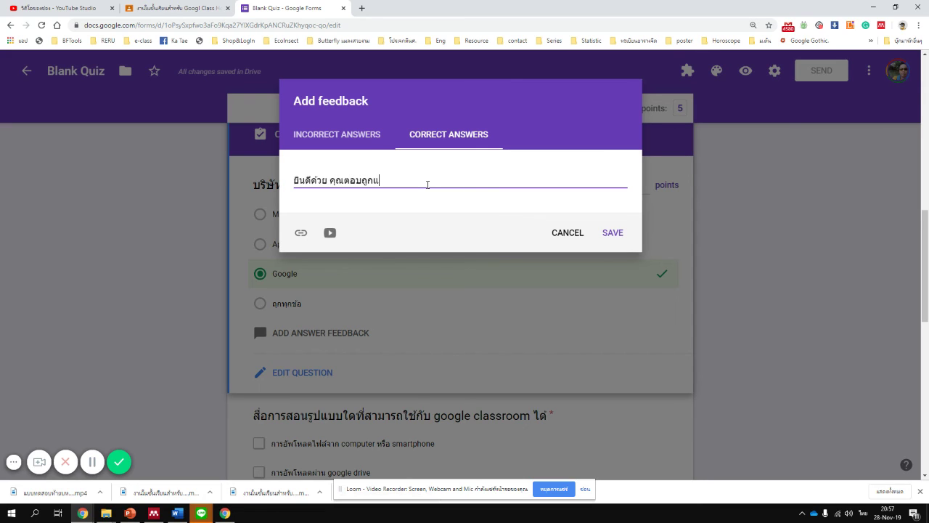
pyautogui.write('ล้วครับ เพราะ')
pyautogui.hotkey('ctrl', 'v')
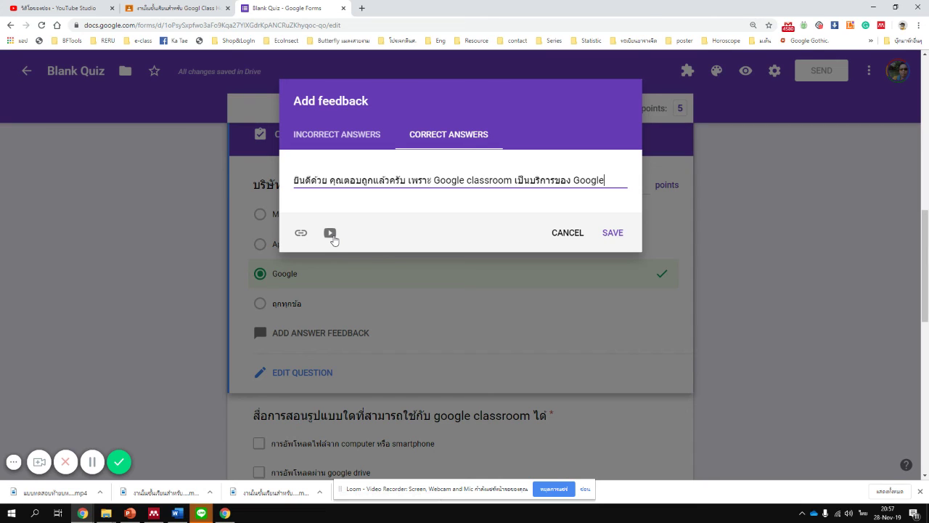
pyautogui.click(611, 234)
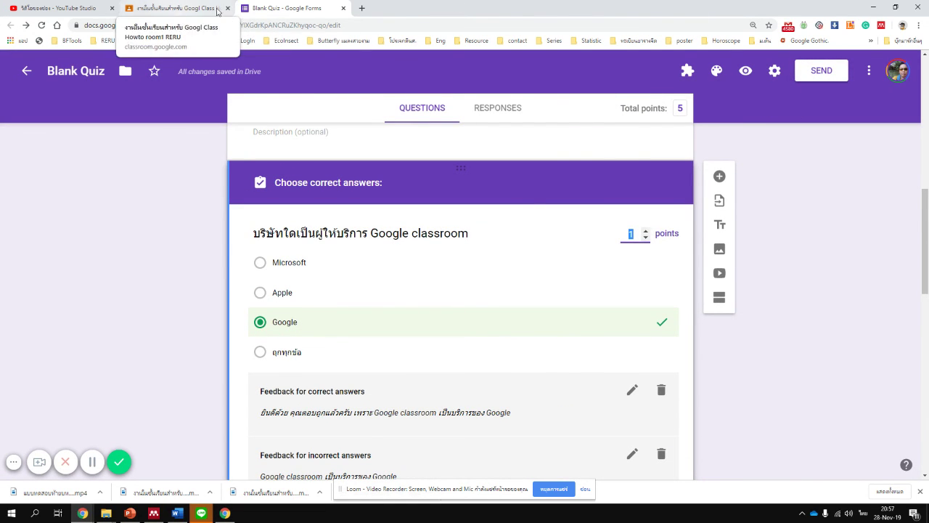
# Step: Close the form editor and assign the แบบทดสอบท้ายบท quiz to the class in Google Classroom
pyautogui.click(343, 9)
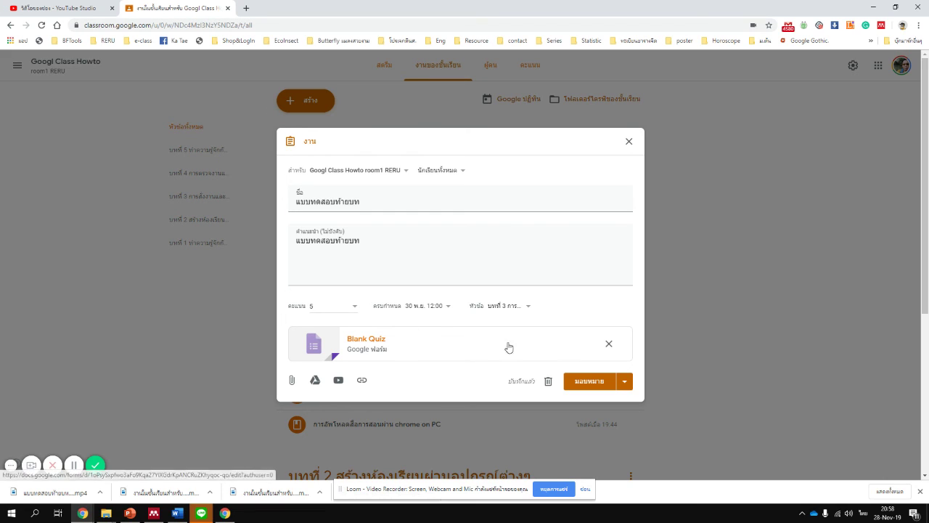
pyautogui.click(588, 385)
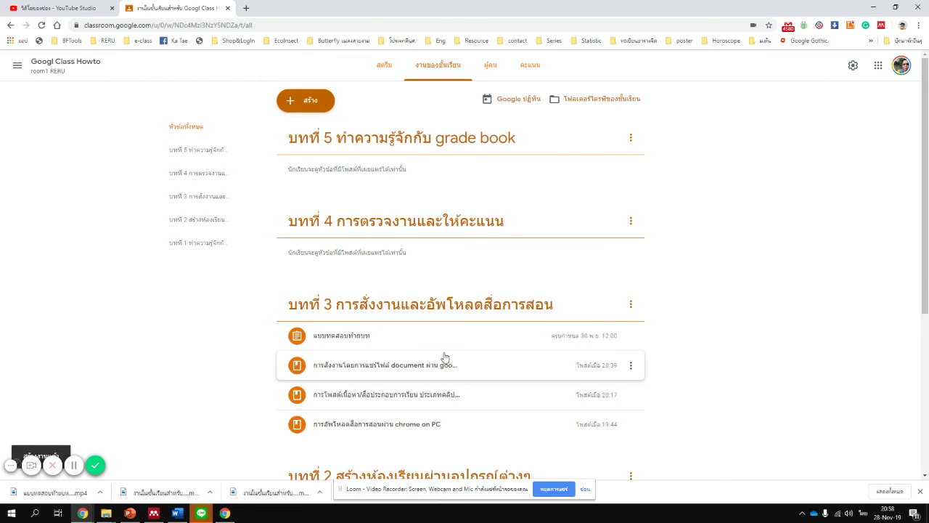
# Step: Open the แบบทดสอบท้ายบทที่ 3 form from the posted assignment under chapter 3
pyautogui.click(357, 341)
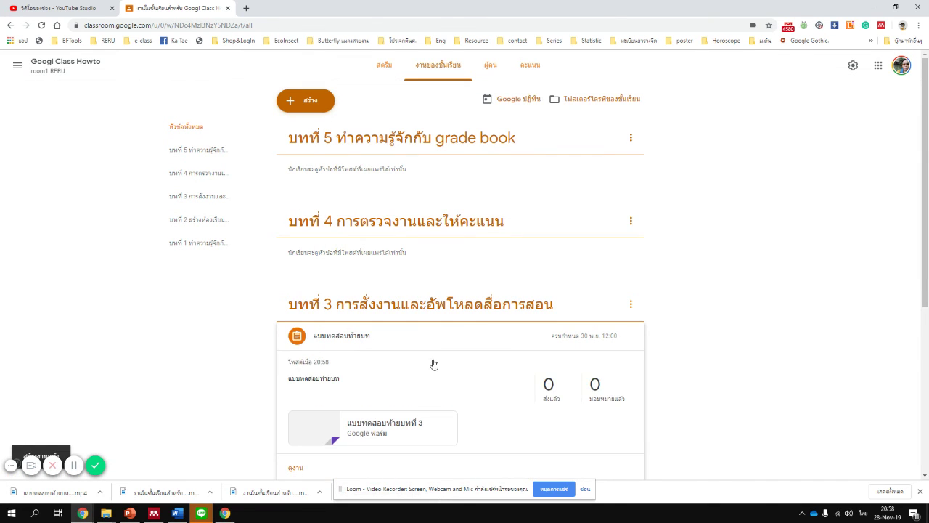
pyautogui.scroll(-2, 433, 365)
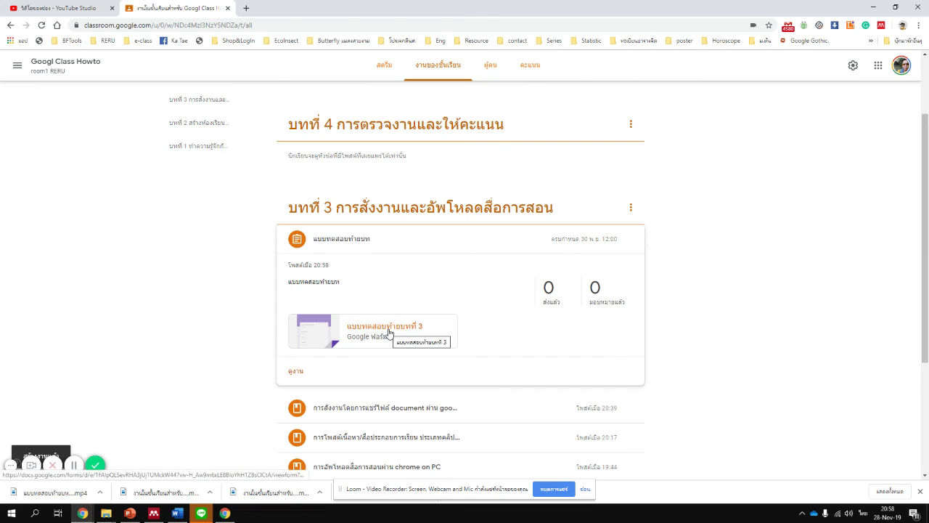
pyautogui.click(387, 330)
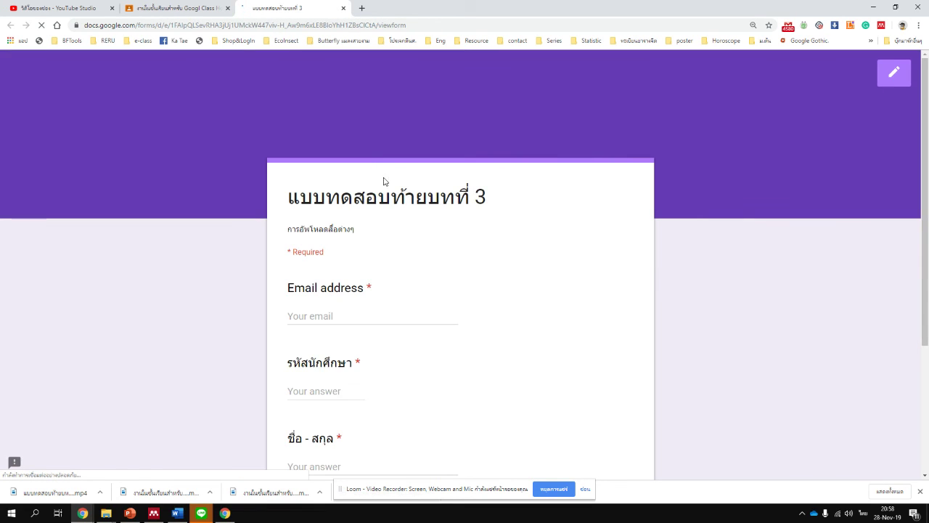
pyautogui.scroll(-2, 348, 303)
pyautogui.scroll(2, 353, 308)
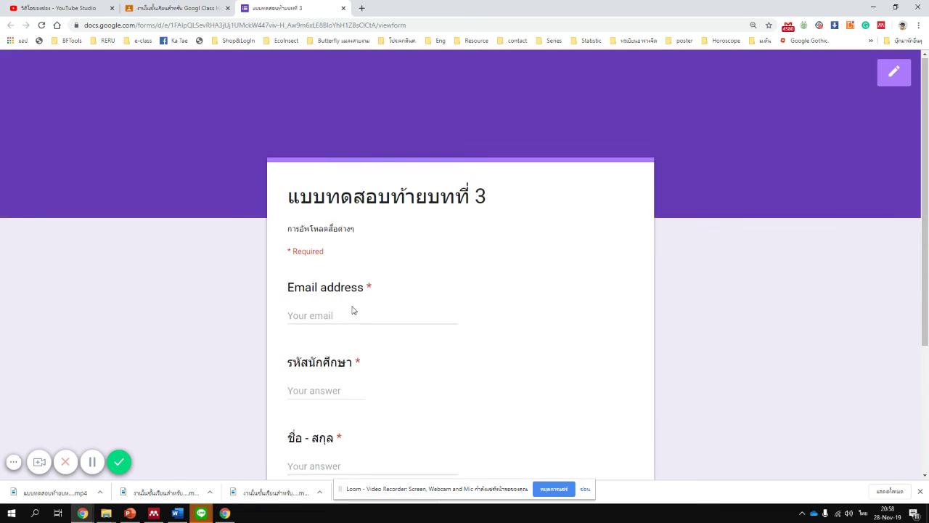
# Step: Fill in the respondent's e-mail address, student ID and full name, and continue to the test section
pyautogui.scroll(-1, 346, 245)
pyautogui.click(348, 223)
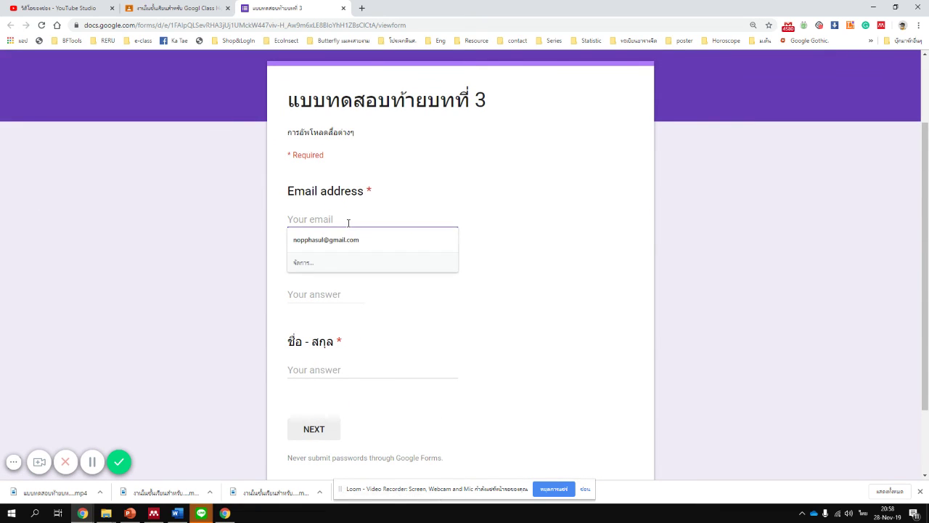
pyautogui.click(348, 240)
pyautogui.click(336, 294)
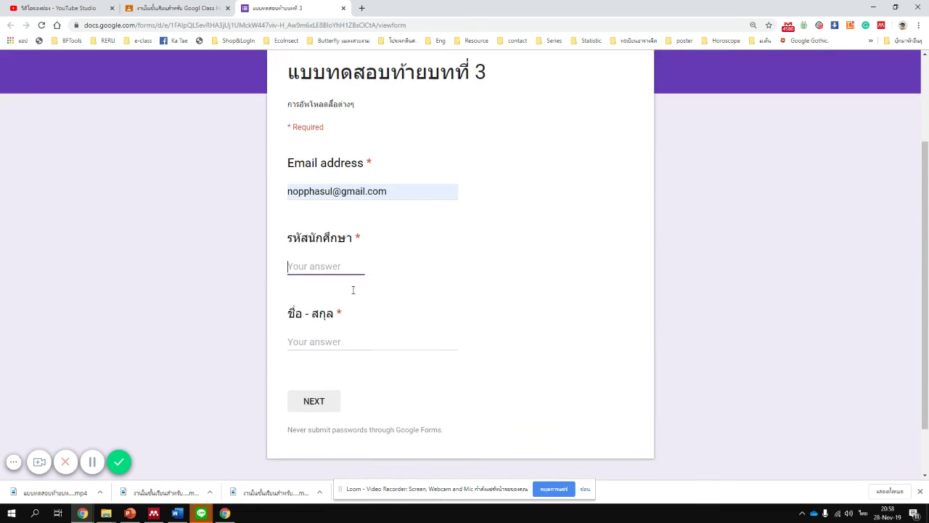
pyautogui.scroll(-1, 353, 288)
pyautogui.write('1111111')
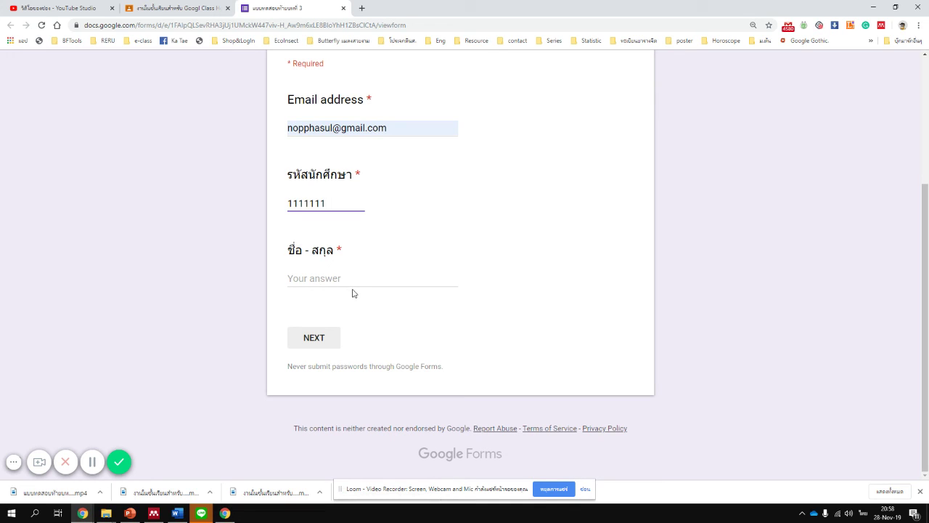
pyautogui.click(352, 280)
pyautogui.write('หกาดส่หกาสด ฟ้หกด่หกาสวด่หก')
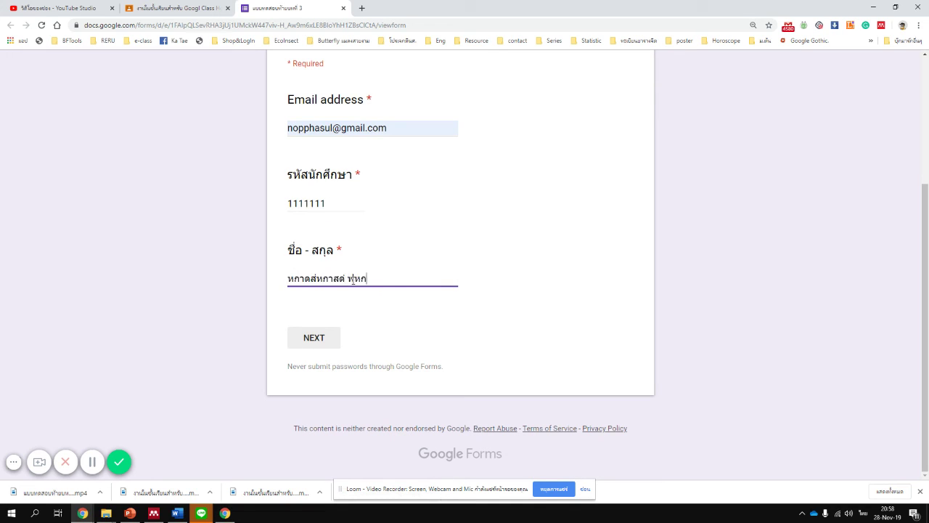
pyautogui.click(330, 345)
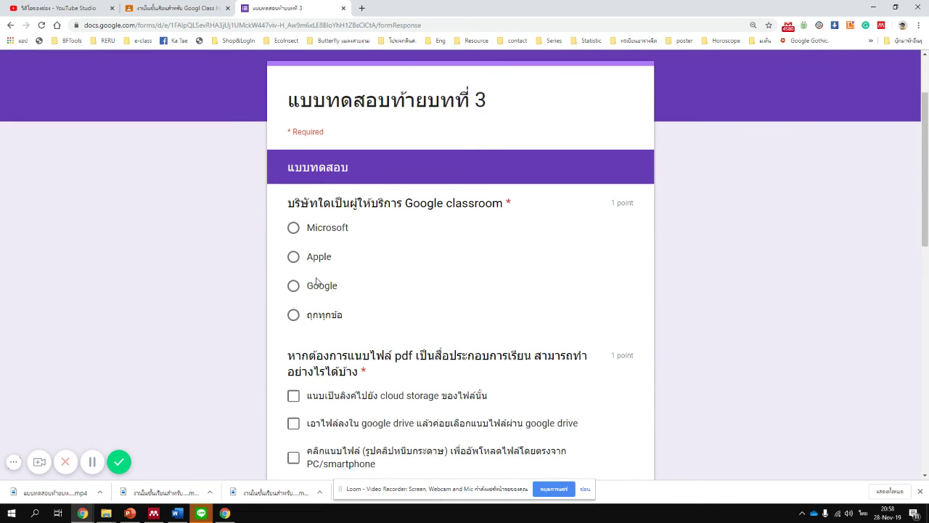
# Step: Answer Google for the Google classroom provider question and choose all three methods for attaching a PDF file
pyautogui.click(316, 282)
pyautogui.scroll(-1, 316, 282)
pyautogui.click(325, 301)
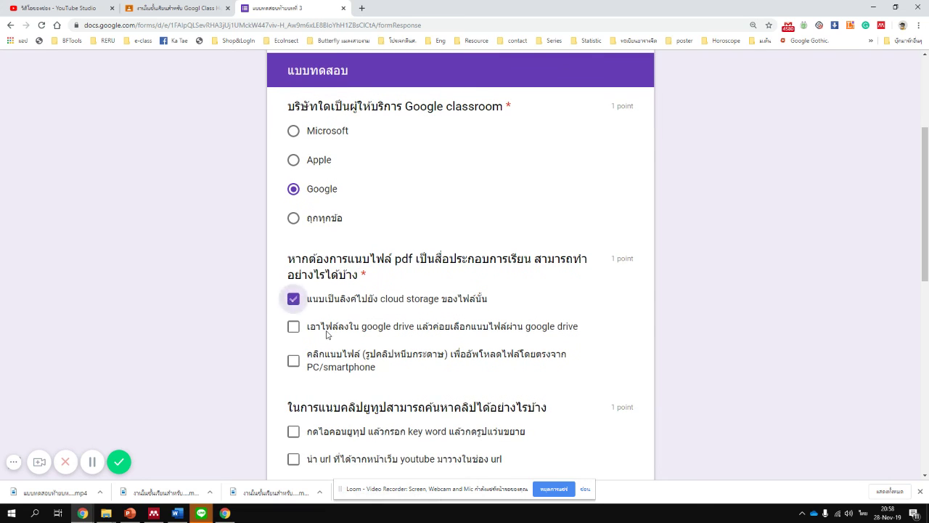
pyautogui.click(329, 332)
pyautogui.click(328, 357)
# Step: Choose all three ways of finding a YouTube clip and answer ทำสำเนาให้ทุกคน for the Google Doc attachment question
pyautogui.scroll(-2, 328, 357)
pyautogui.click(338, 292)
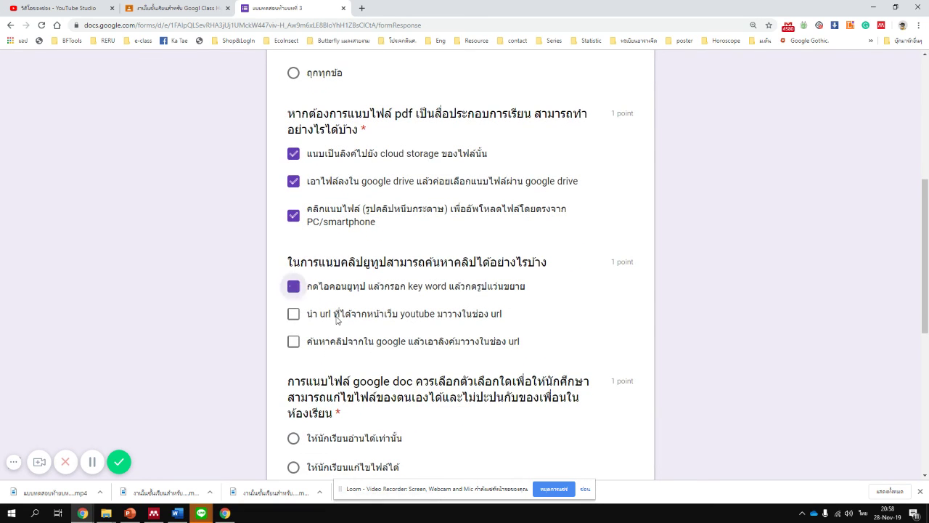
pyautogui.click(338, 320)
pyautogui.click(335, 344)
pyautogui.scroll(-3, 335, 344)
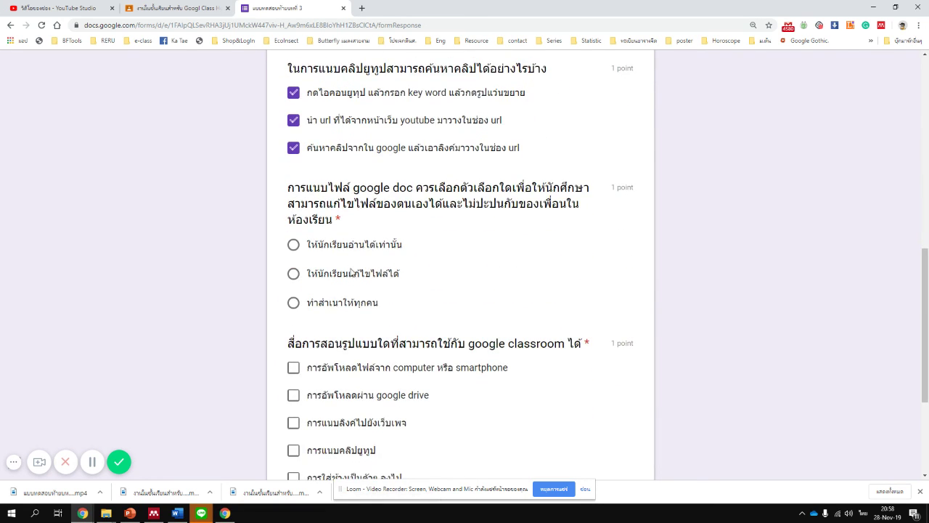
pyautogui.click(348, 311)
# Step: Choose all five options for the teaching media usable with Google Classroom, including การใส่ช้างเป็นตัวๆ ลงไป, and submit the quiz
pyautogui.scroll(-2, 386, 252)
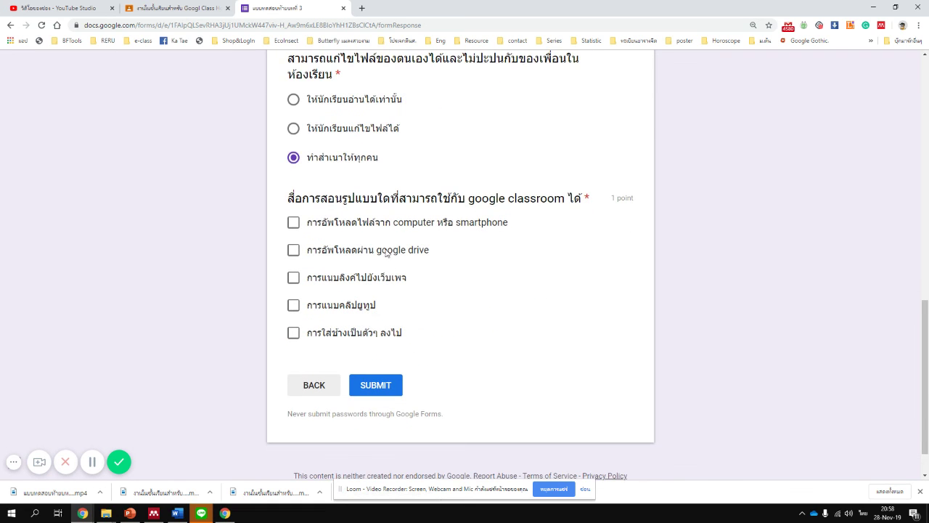
pyautogui.click(388, 225)
pyautogui.click(389, 253)
pyautogui.click(386, 278)
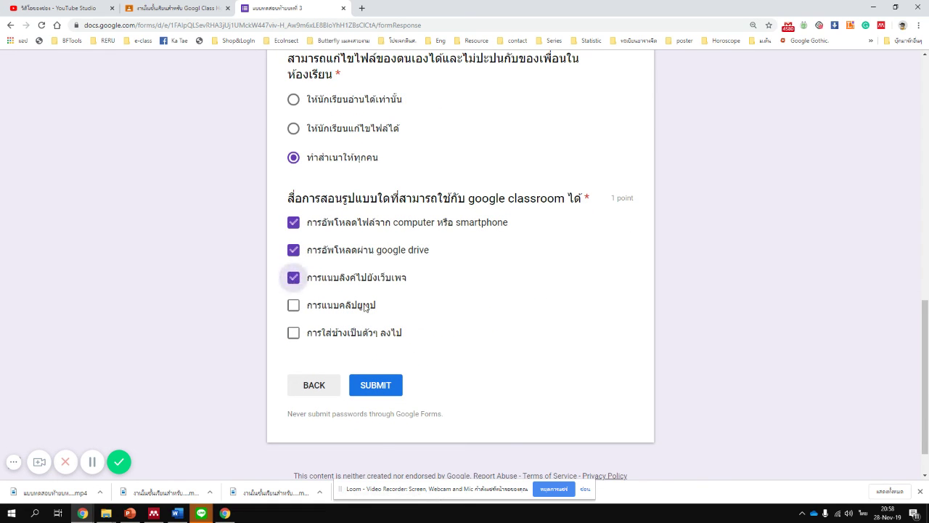
pyautogui.click(367, 306)
pyautogui.click(363, 333)
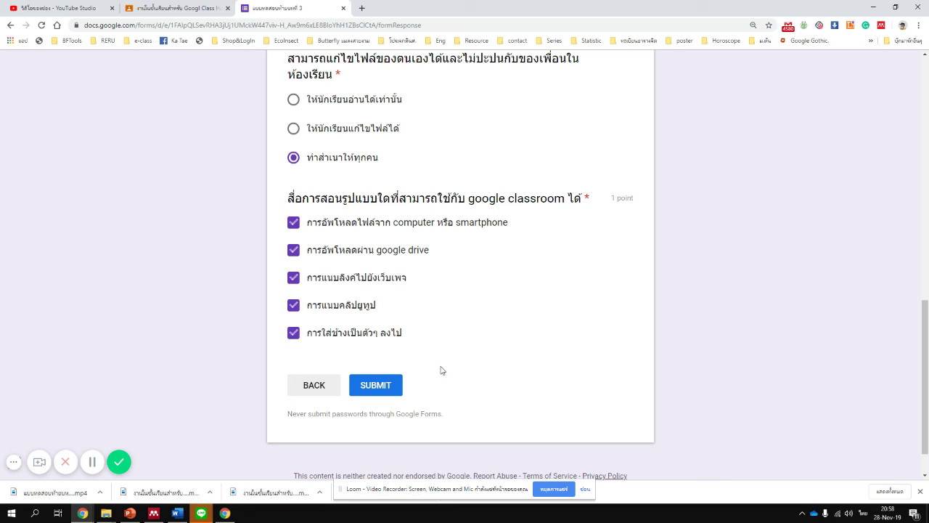
pyautogui.click(376, 384)
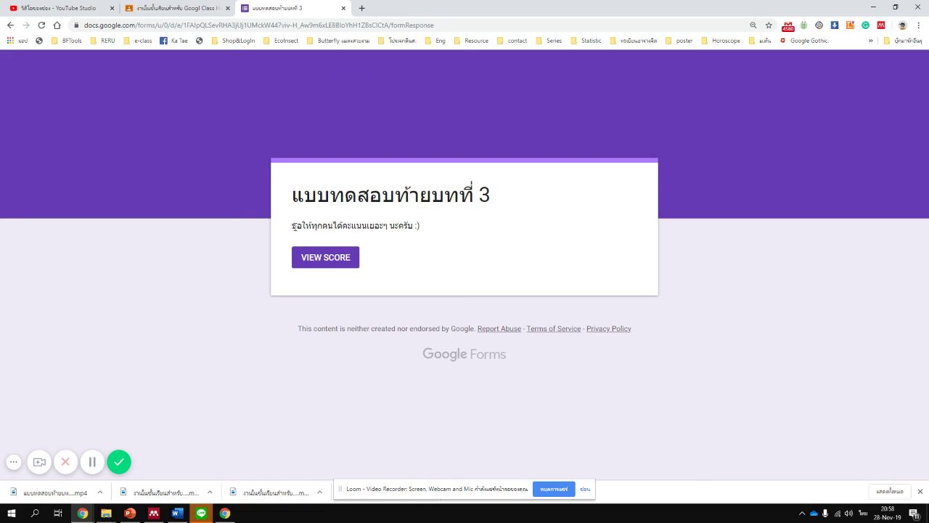
# Step: Open the score of the submitted quiz, review the graded answers and feedback, and return to the submission confirmation page
pyautogui.moveTo(294, 226); pyautogui.dragTo(387, 258)
pyautogui.click(387, 258)
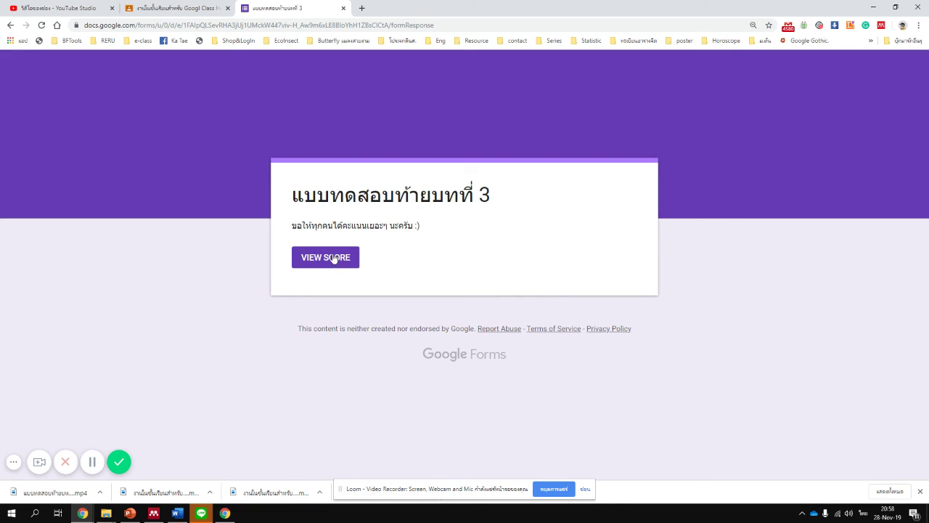
pyautogui.click(307, 265)
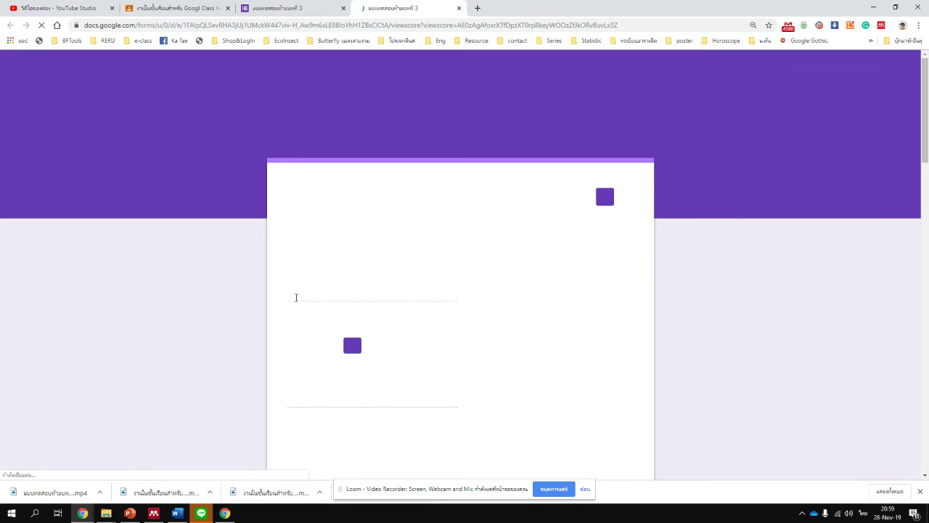
pyautogui.scroll(-5, 263, 274)
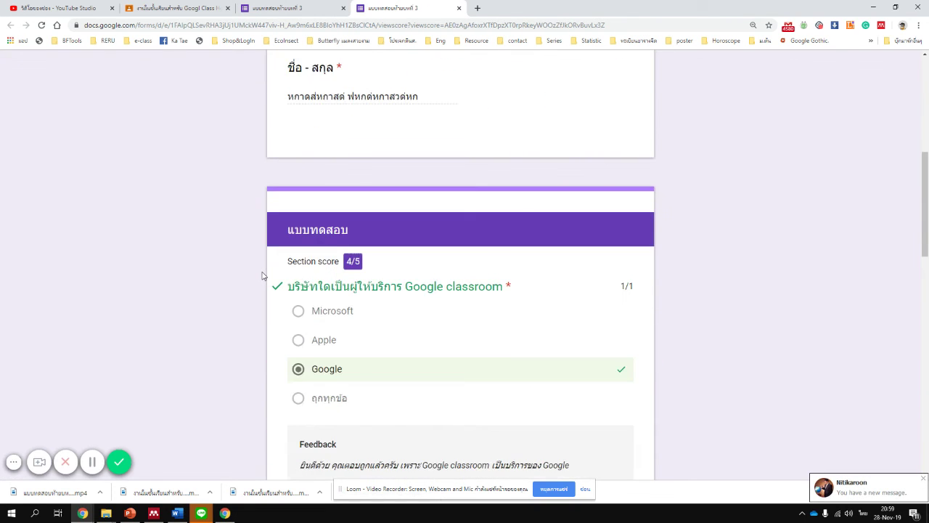
pyautogui.scroll(-2, 264, 274)
pyautogui.scroll(-10, 344, 164)
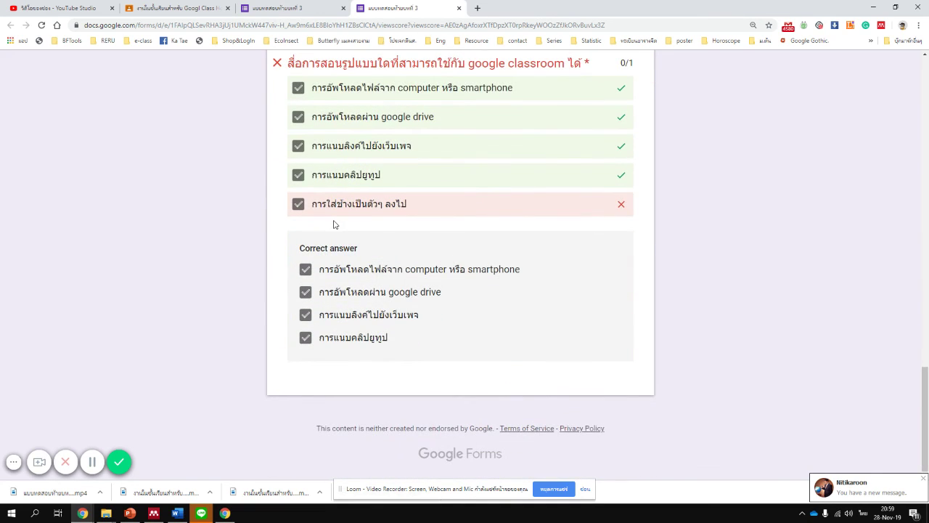
pyautogui.scroll(1, 317, 246)
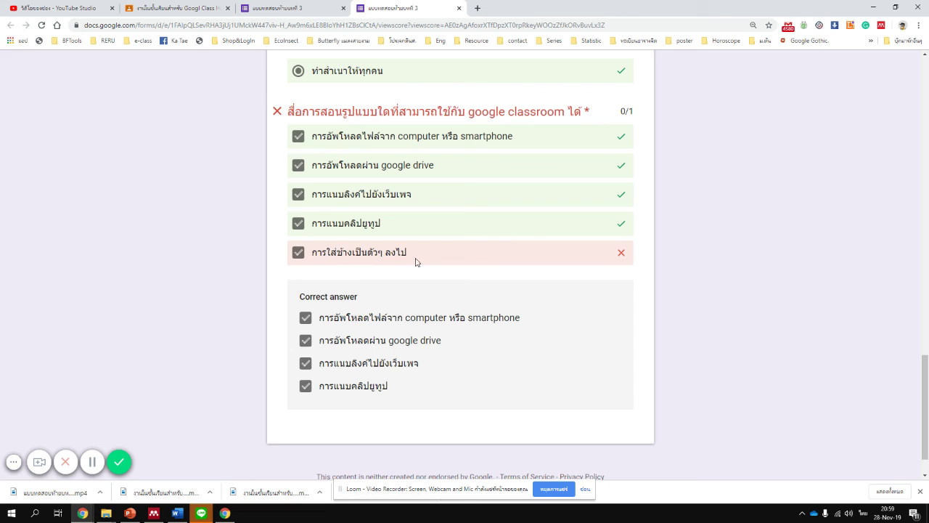
pyautogui.scroll(15, 560, 232)
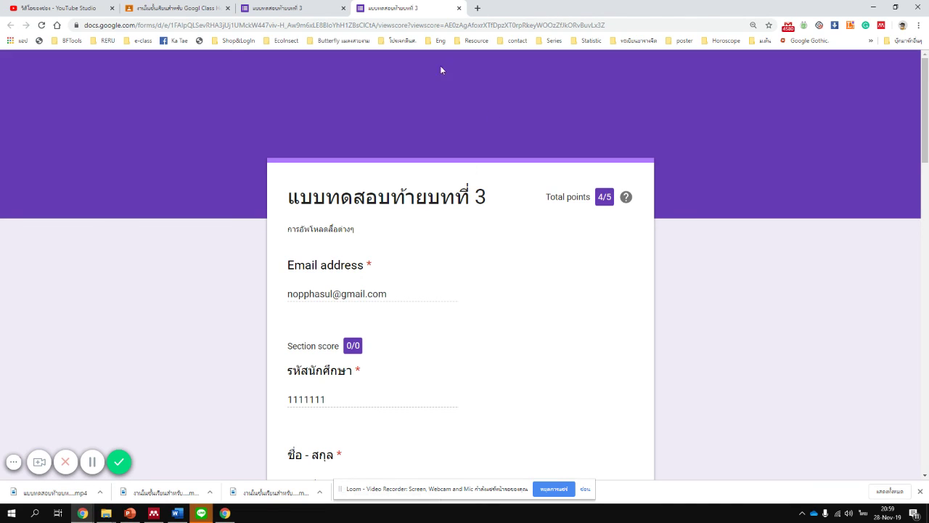
pyautogui.click(291, 10)
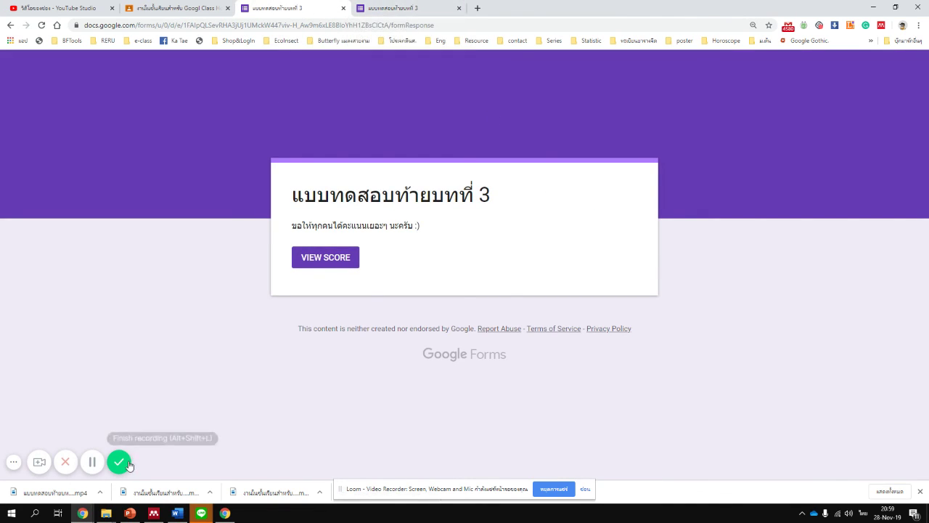